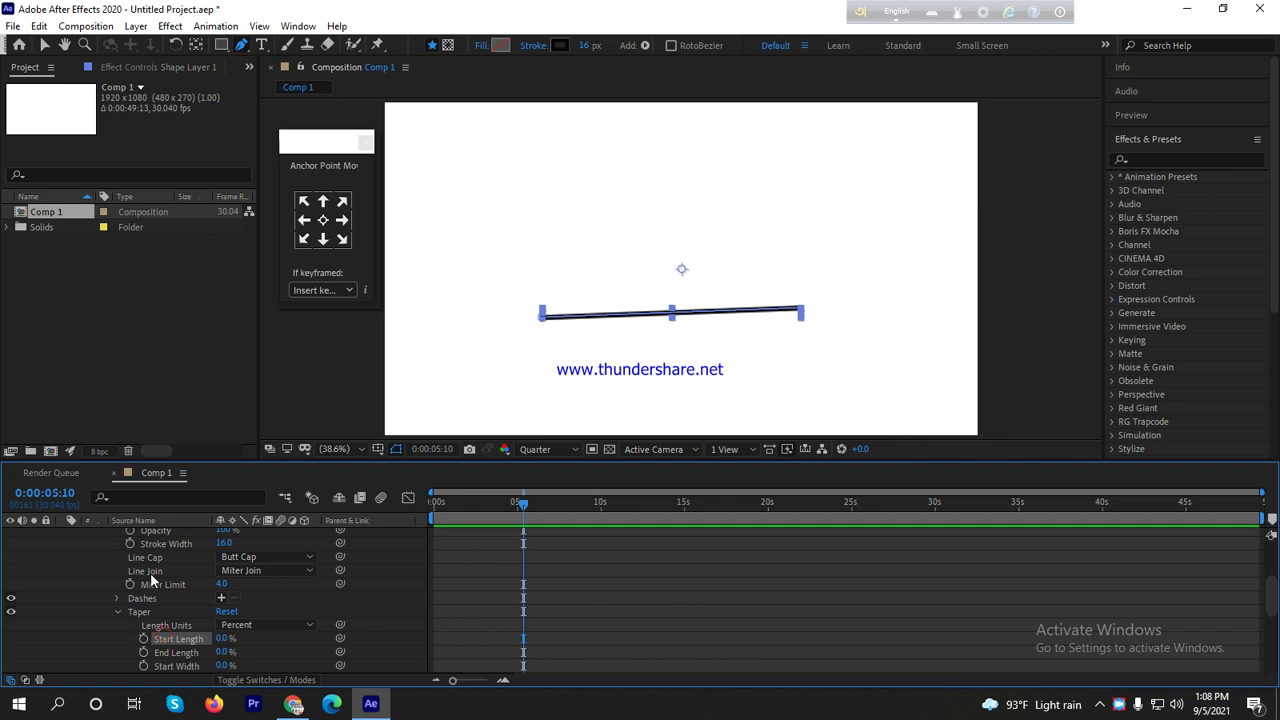
- Center the anchor point on the drawn line and move the line upward in the composition
click(149, 572)
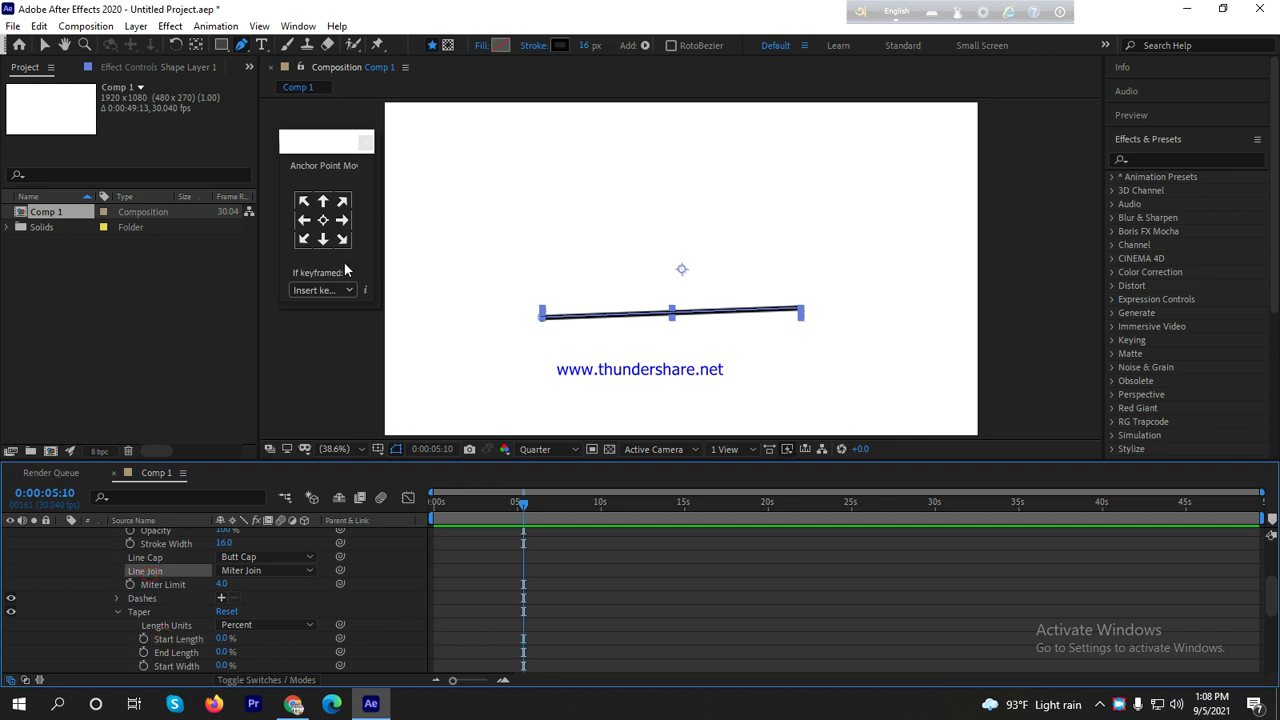
click(323, 219)
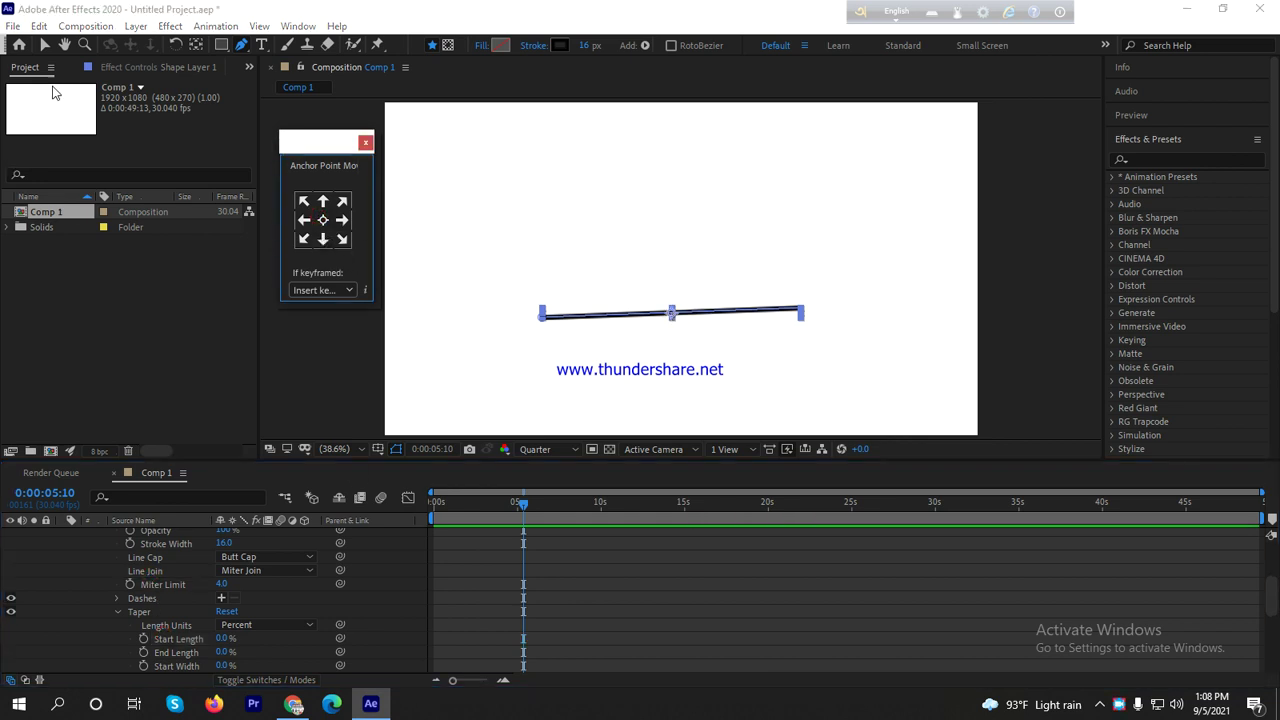
click(44, 45)
click(646, 318)
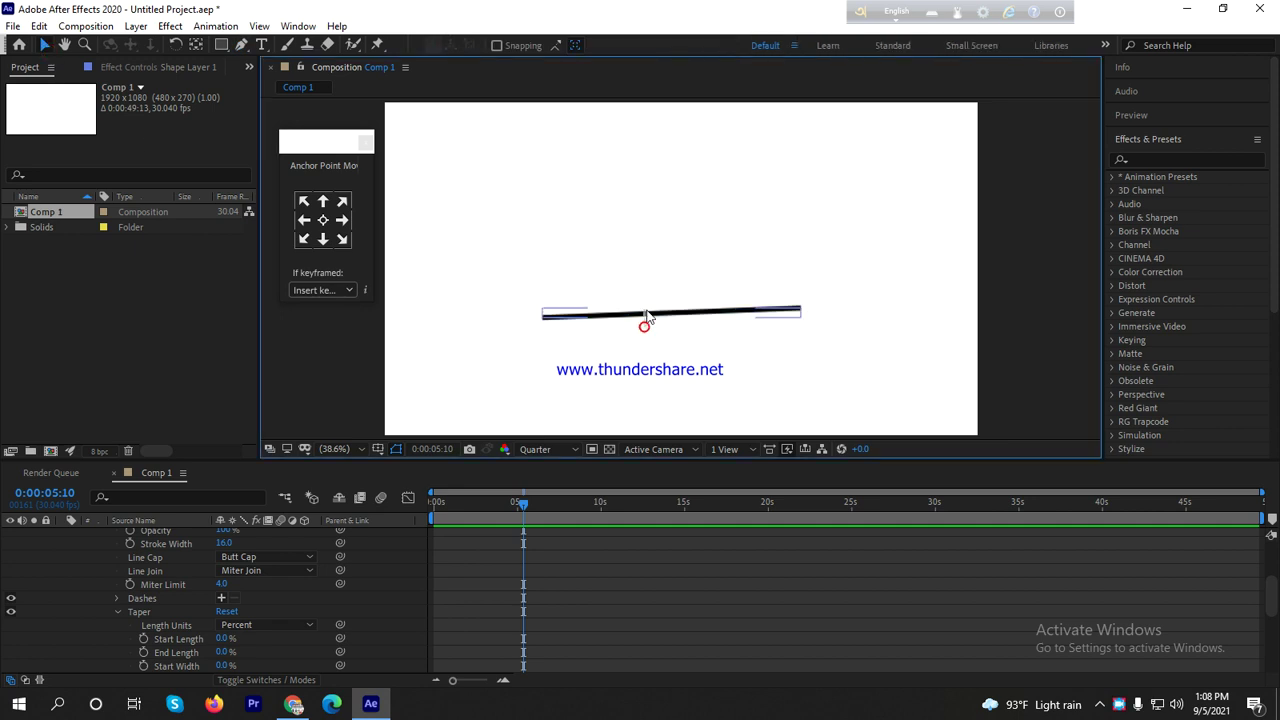
drag(646, 318, 643, 242)
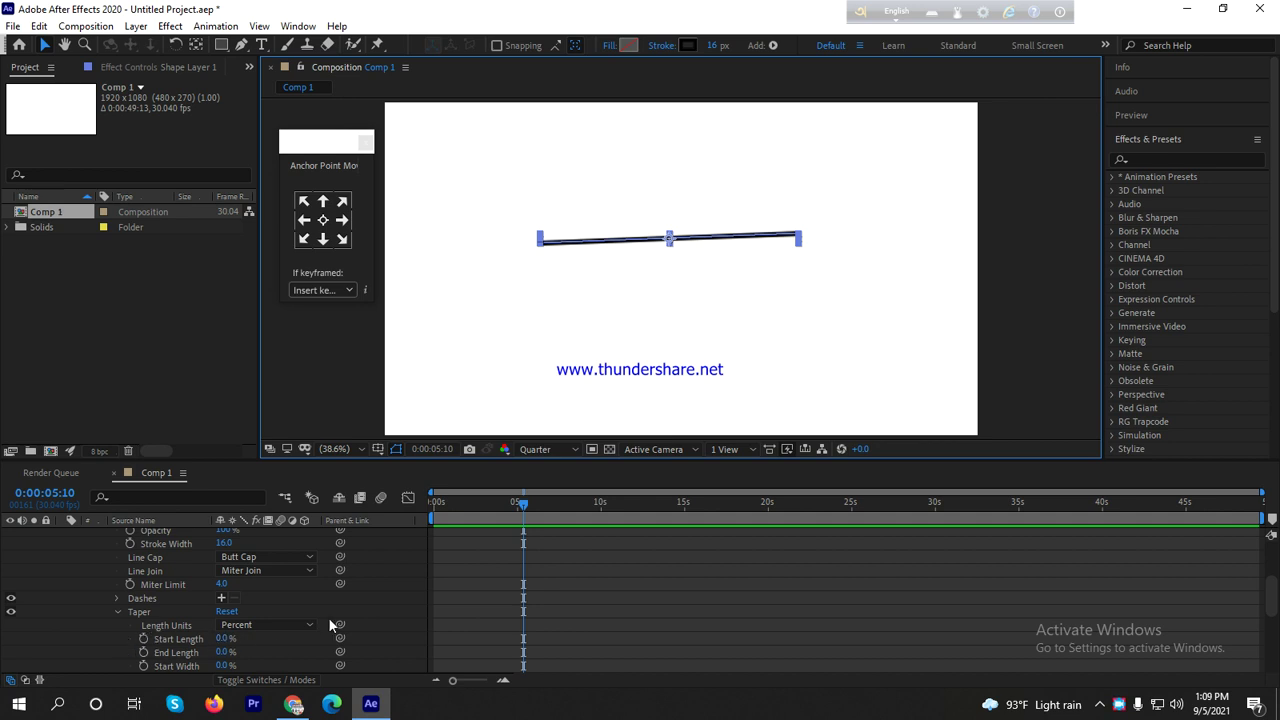
- Delete the shape layer that contains the line
scroll(179, 589, up, 4)
click(161, 537)
key(Delete)
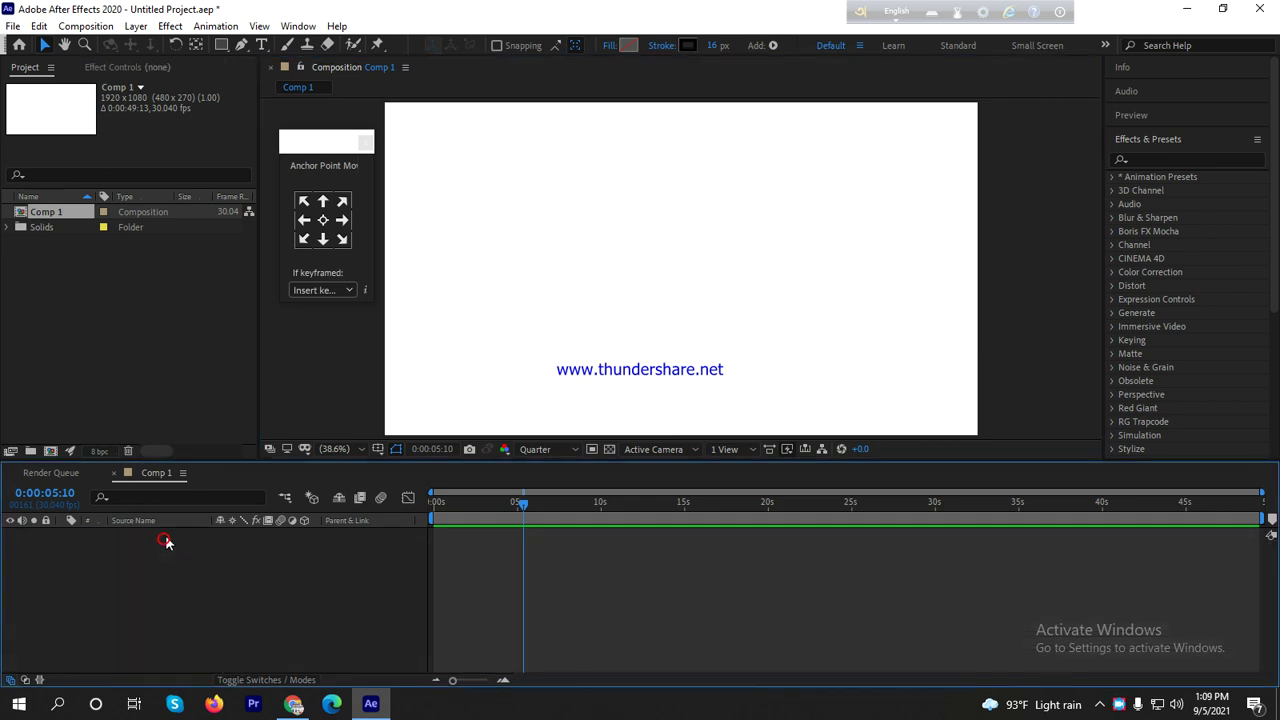
- Draw a circle with the Ellipse tool above the website text in the composition
click(222, 46)
drag(224, 52, 290, 77)
drag(603, 187, 747, 327)
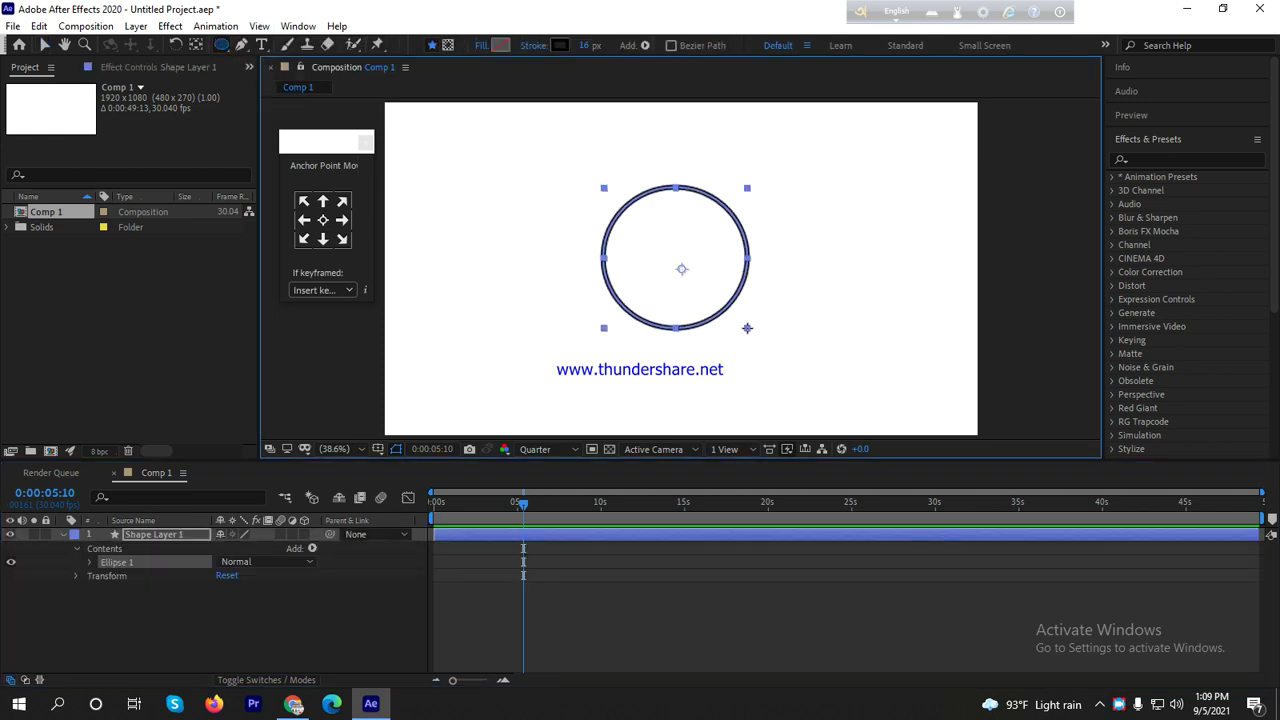
- Expand Ellipse 1 in the shape layer, then its Stroke 1 settings and their Taper group
click(293, 632)
click(172, 536)
click(88, 563)
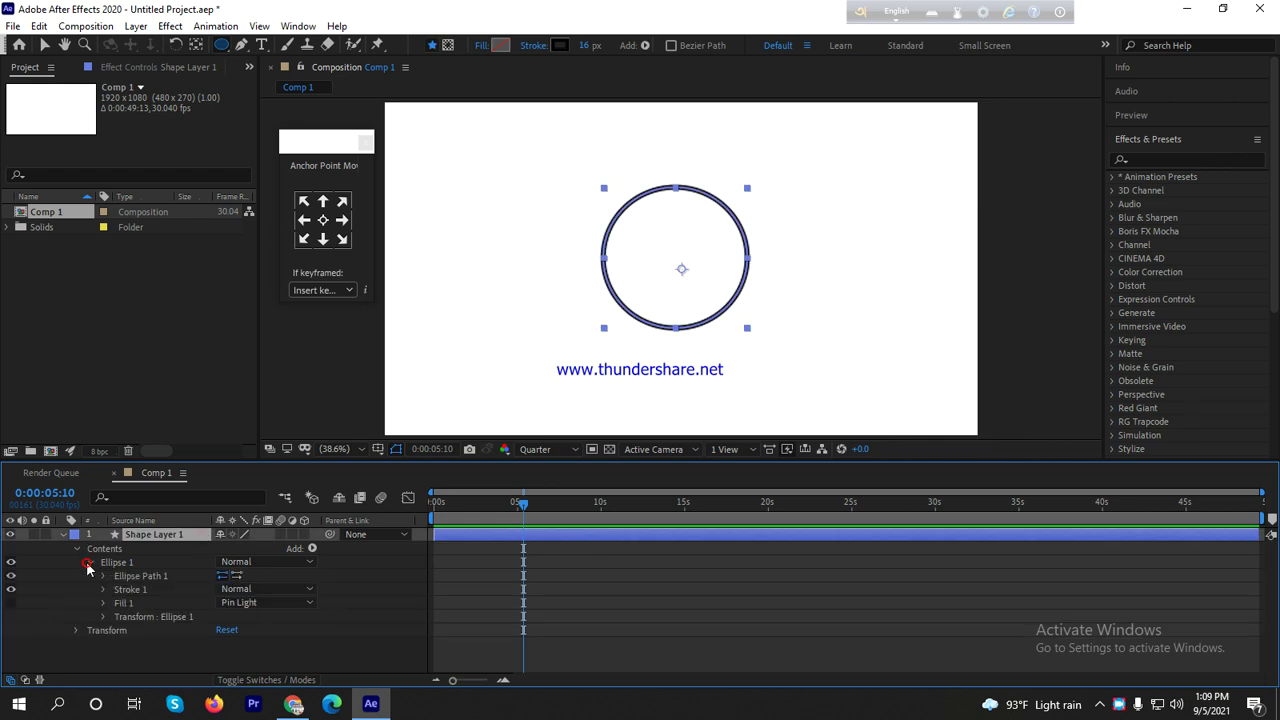
click(99, 592)
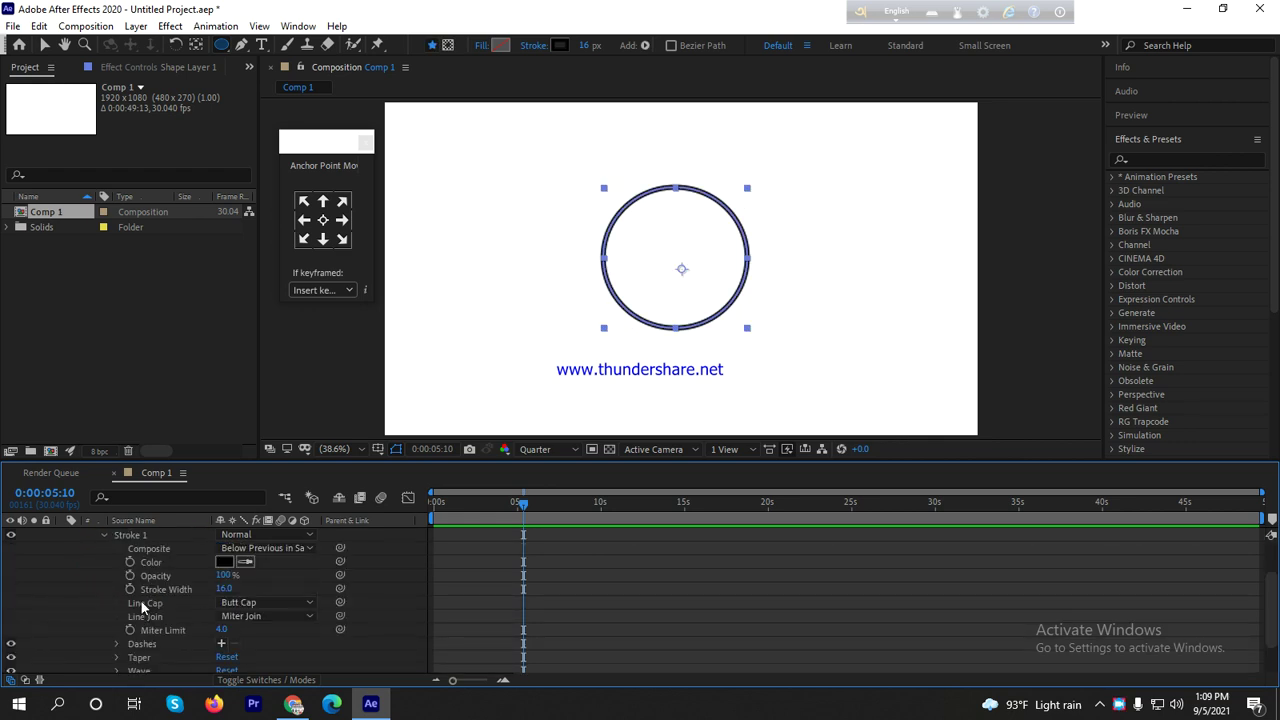
scroll(171, 614, down, 2)
scroll(171, 614, up, 2)
click(155, 591)
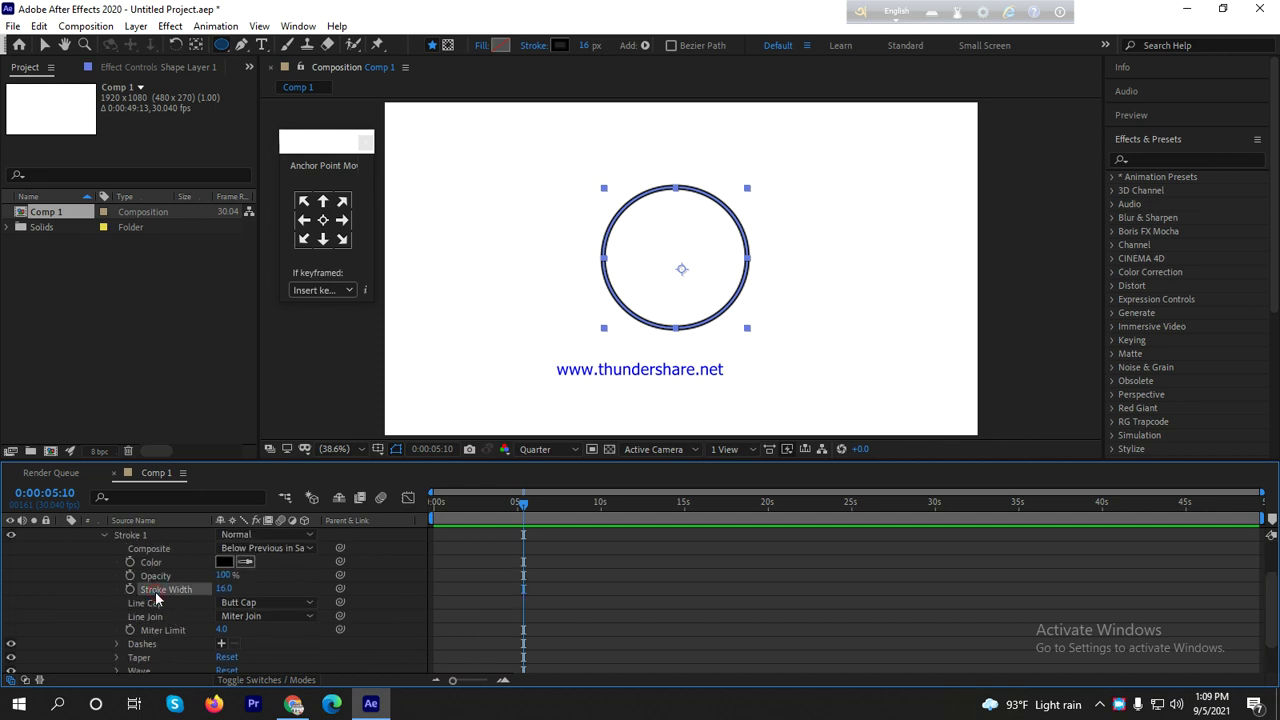
scroll(142, 624, down, 1)
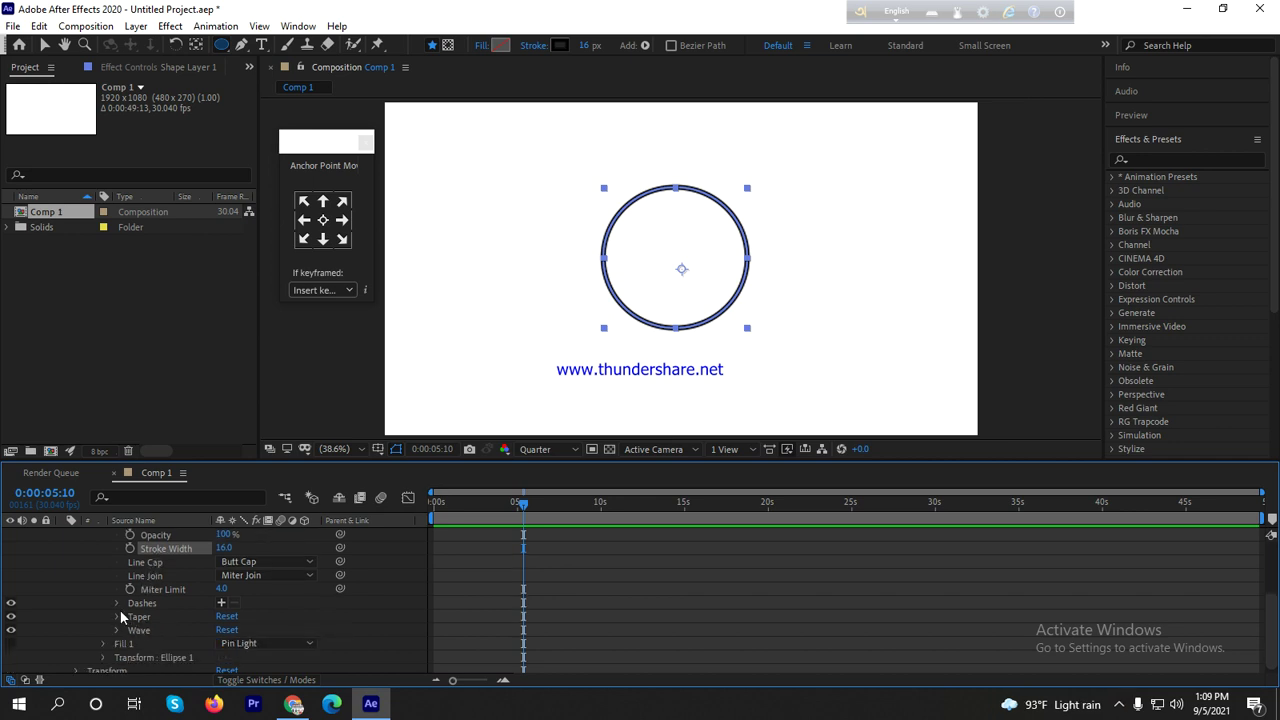
click(116, 617)
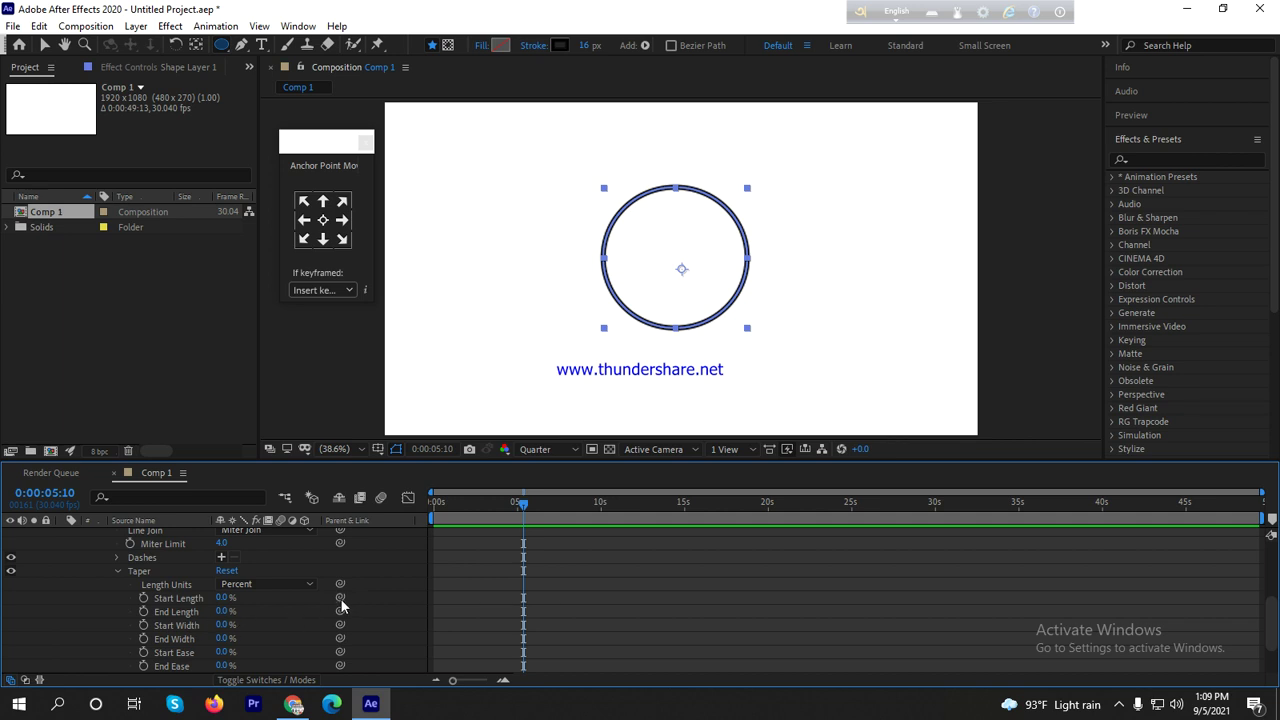
- Link the taper's Start Length to Stroke Width and raise the stroke width to 148
mouse_move(340, 597)
mouse_down()
mouse_move(175, 540)
mouse_move(200, 600)
mouse_move(177, 623)
mouse_move(187, 596)
mouse_up()
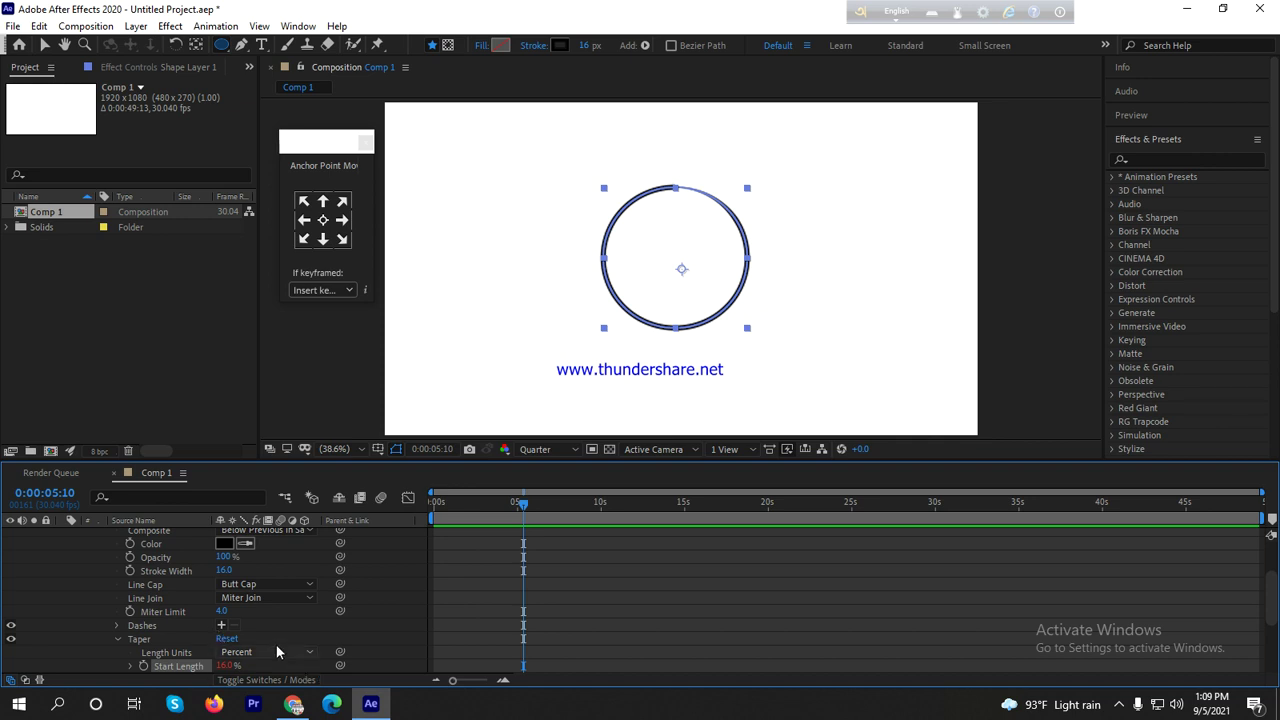
scroll(275, 643, up, 3)
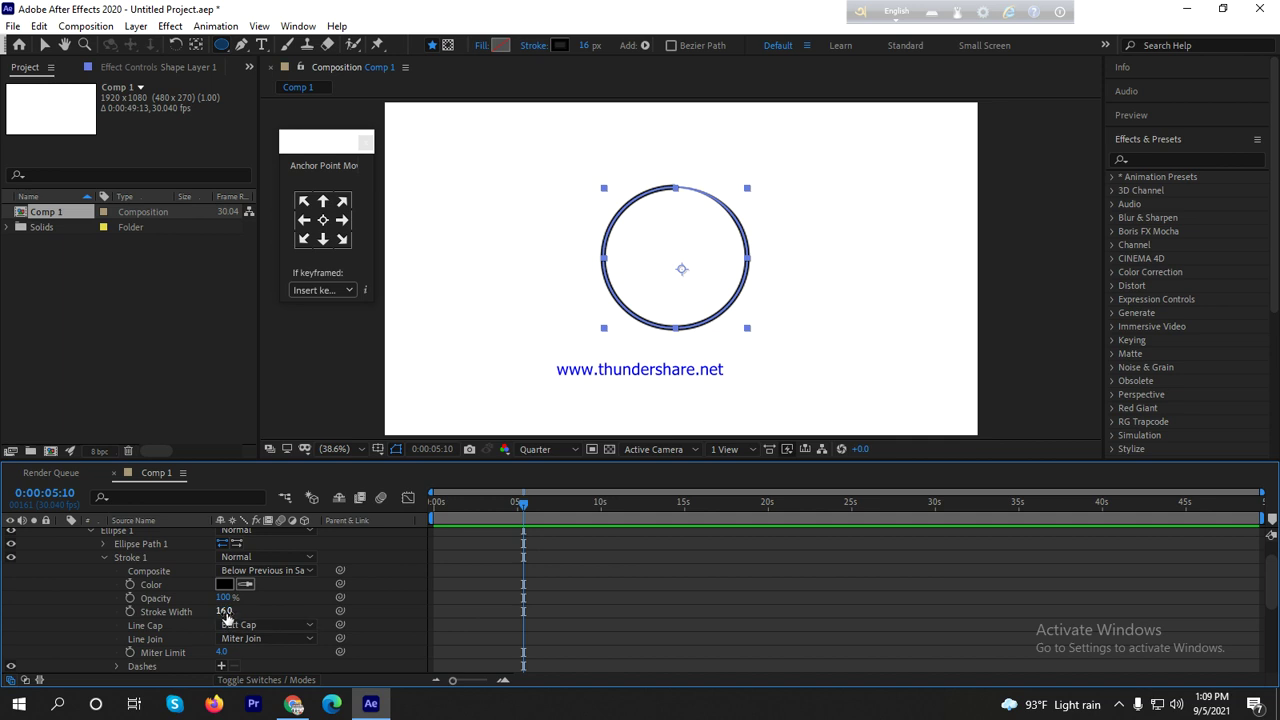
mouse_move(224, 611)
mouse_down()
mouse_move(860, 602)
mouse_move(250, 606)
mouse_move(440, 579)
mouse_move(920, 580)
mouse_move(300, 588)
mouse_move(880, 588)
mouse_move(720, 570)
mouse_move(646, 482)
mouse_move(570, 482)
mouse_move(810, 477)
mouse_move(150, 485)
mouse_move(190, 486)
mouse_move(25, 530)
mouse_up()
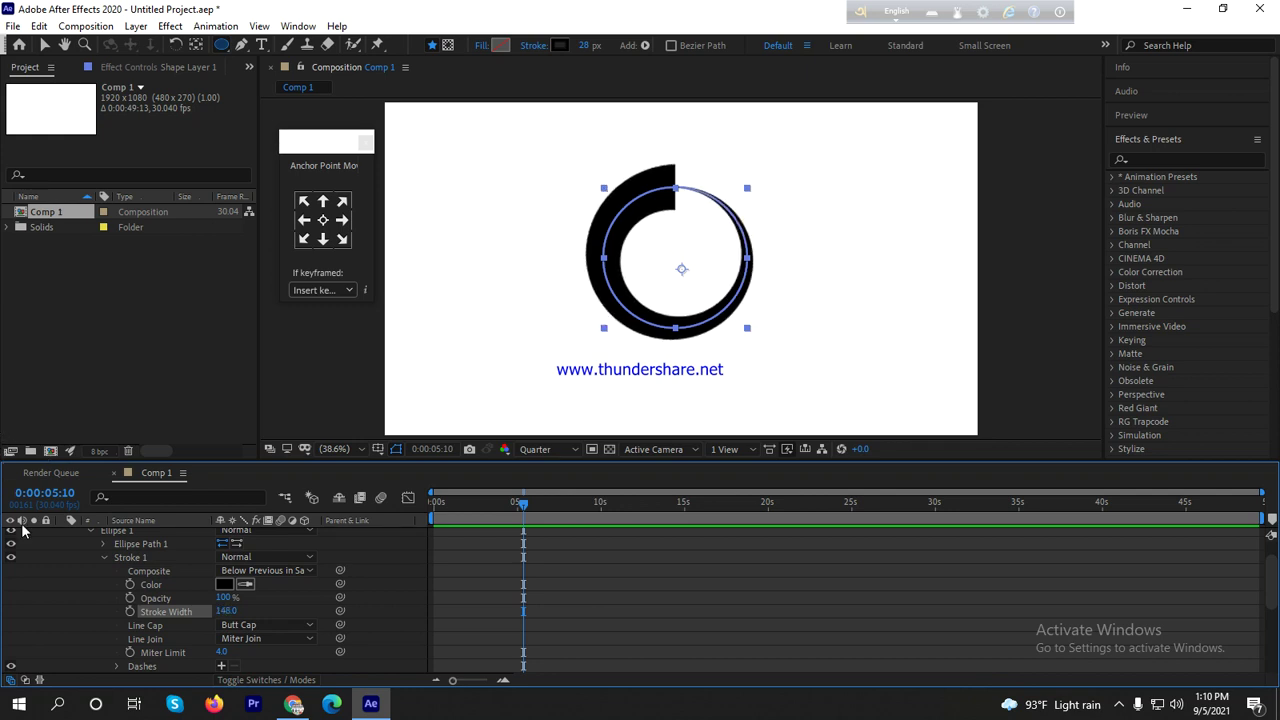
- Try adjusting the linked Start Length, and undo the stroke width increase
scroll(187, 628, down, 2)
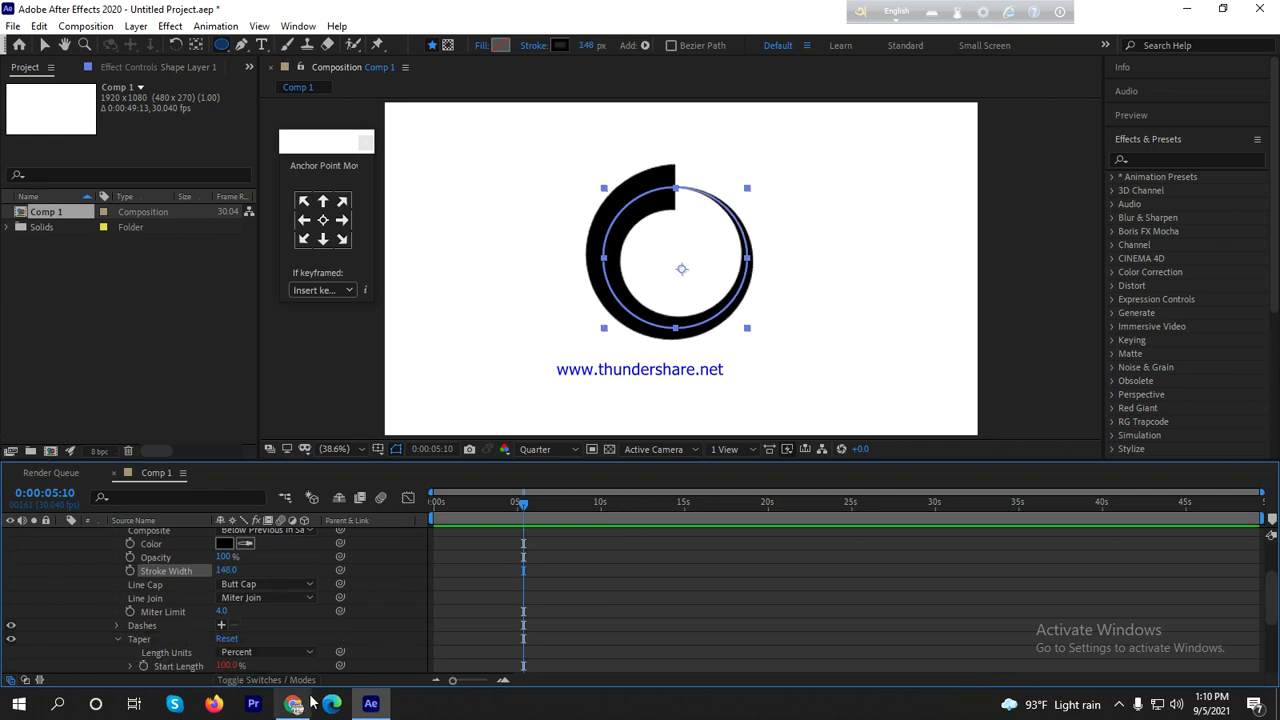
drag(251, 670, 244, 666)
key(ctrl+z)
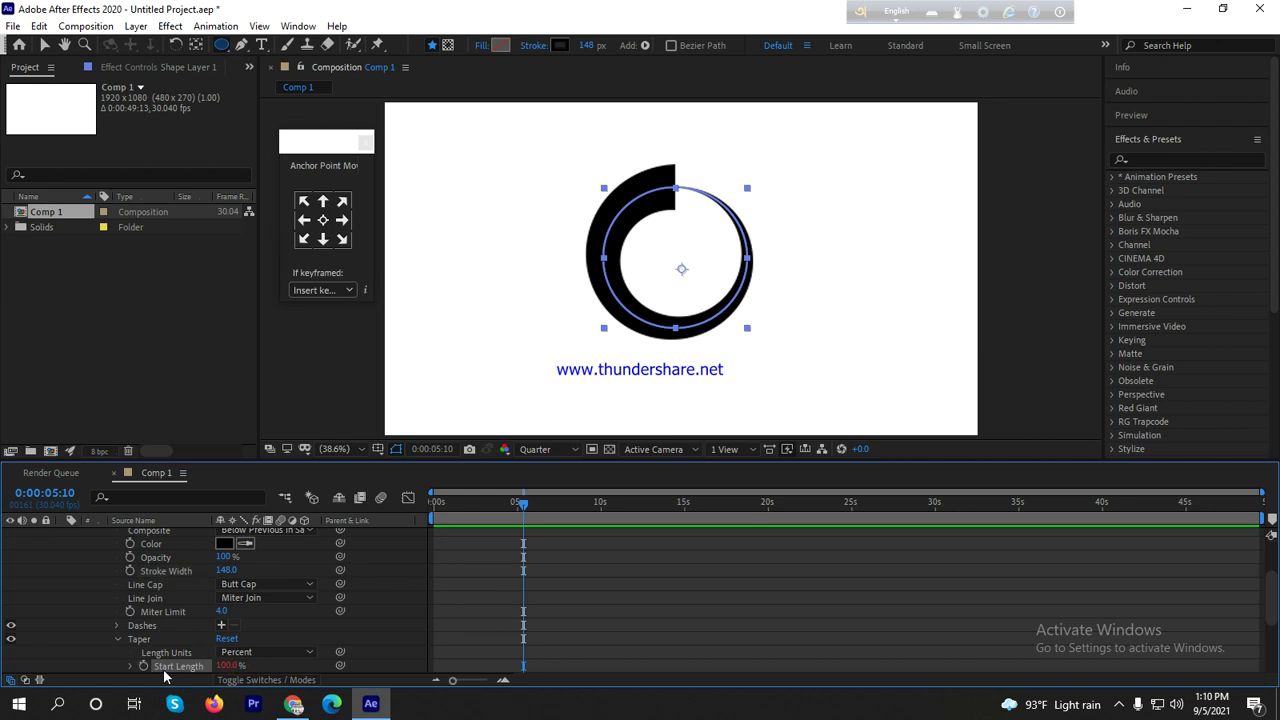
click(227, 666)
key(ctrl+z)
key(ctrl+z)
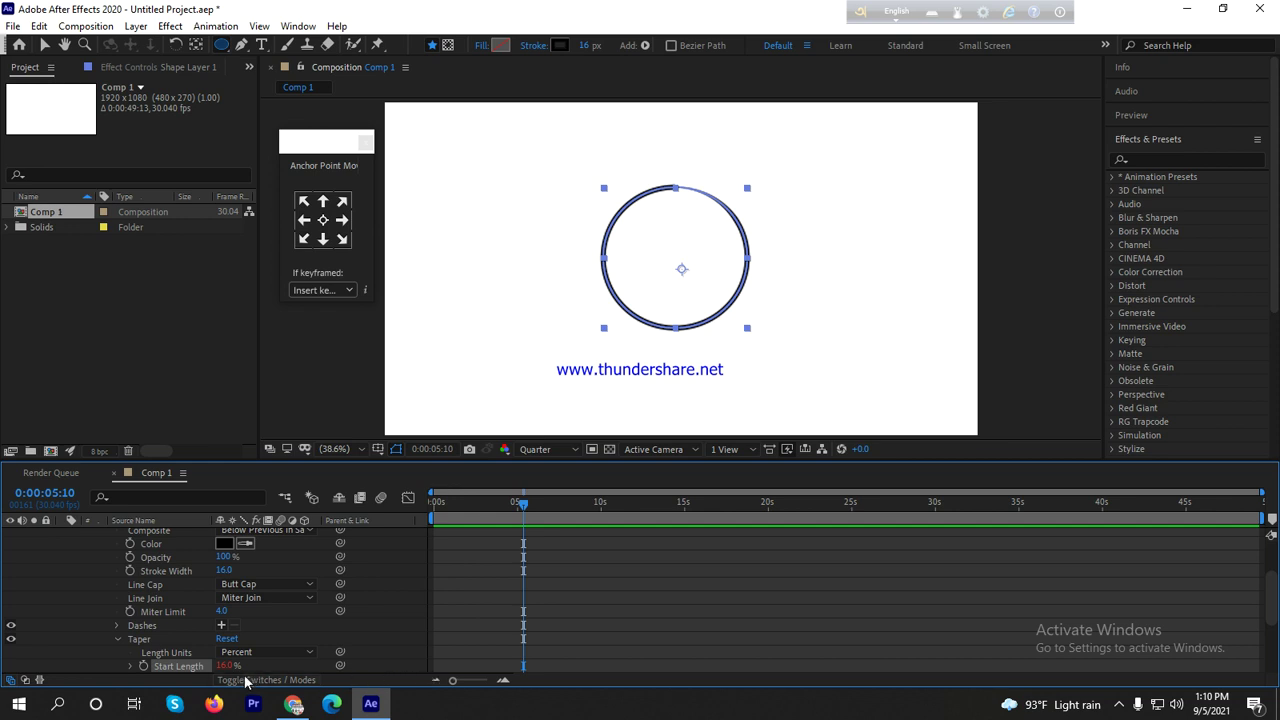
key(ctrl+z)
- Raise the circle's stroke width to 916, and undo both that change and the Start Length link
mouse_move(226, 667)
mouse_down()
mouse_move(300, 650)
mouse_move(200, 575)
mouse_move(179, 594)
mouse_move(185, 622)
mouse_move(165, 589)
mouse_move(272, 571)
mouse_up()
mouse_move(960, 491)
mouse_down()
mouse_move(1082, 478)
mouse_move(870, 499)
mouse_up()
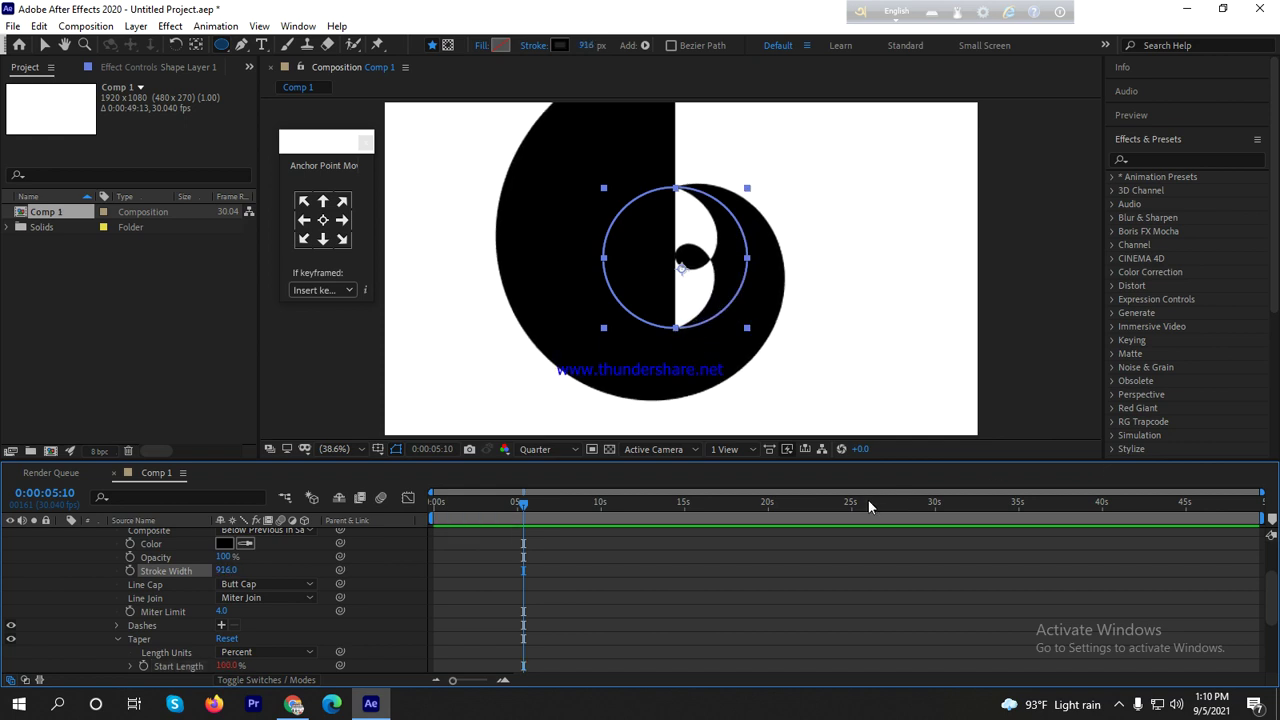
key(ctrl+z)
key(ctrl+z)
key(ctrl+z)
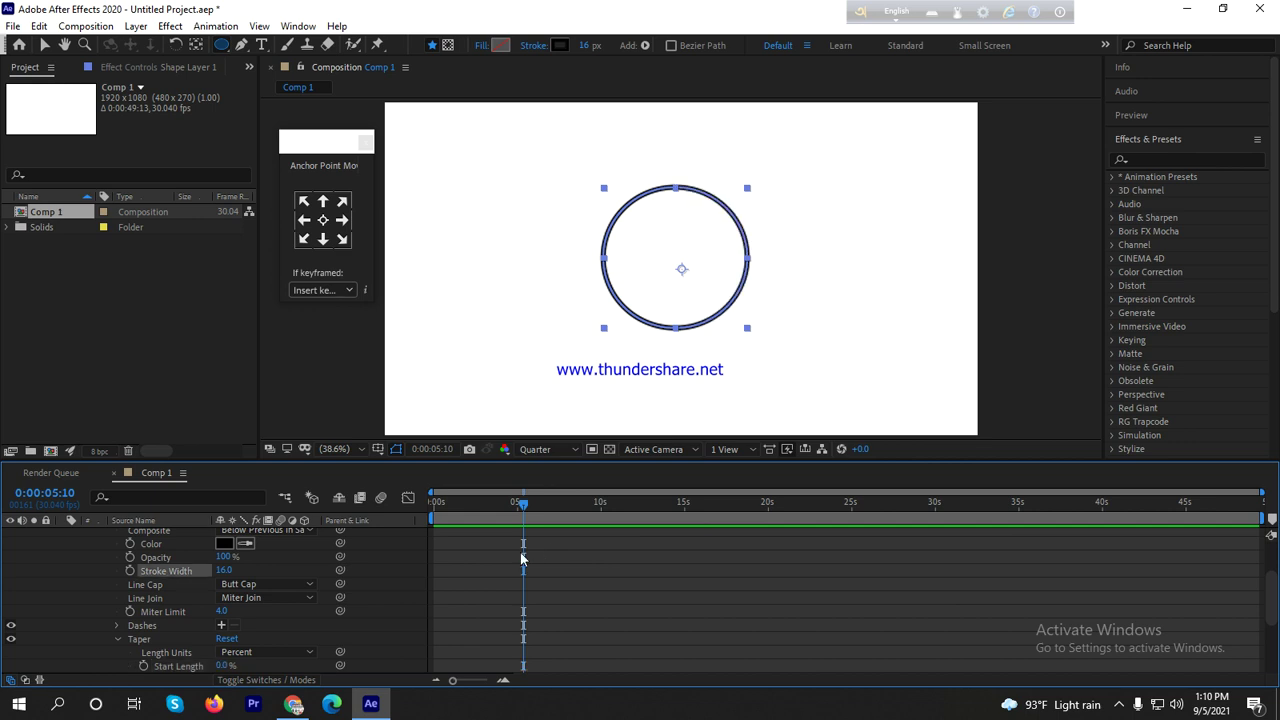
- Try linking the taper's Start Length to a different stroke property with the pick whip
scroll(197, 620, down, 1)
click(195, 636)
scroll(194, 636, down, 1)
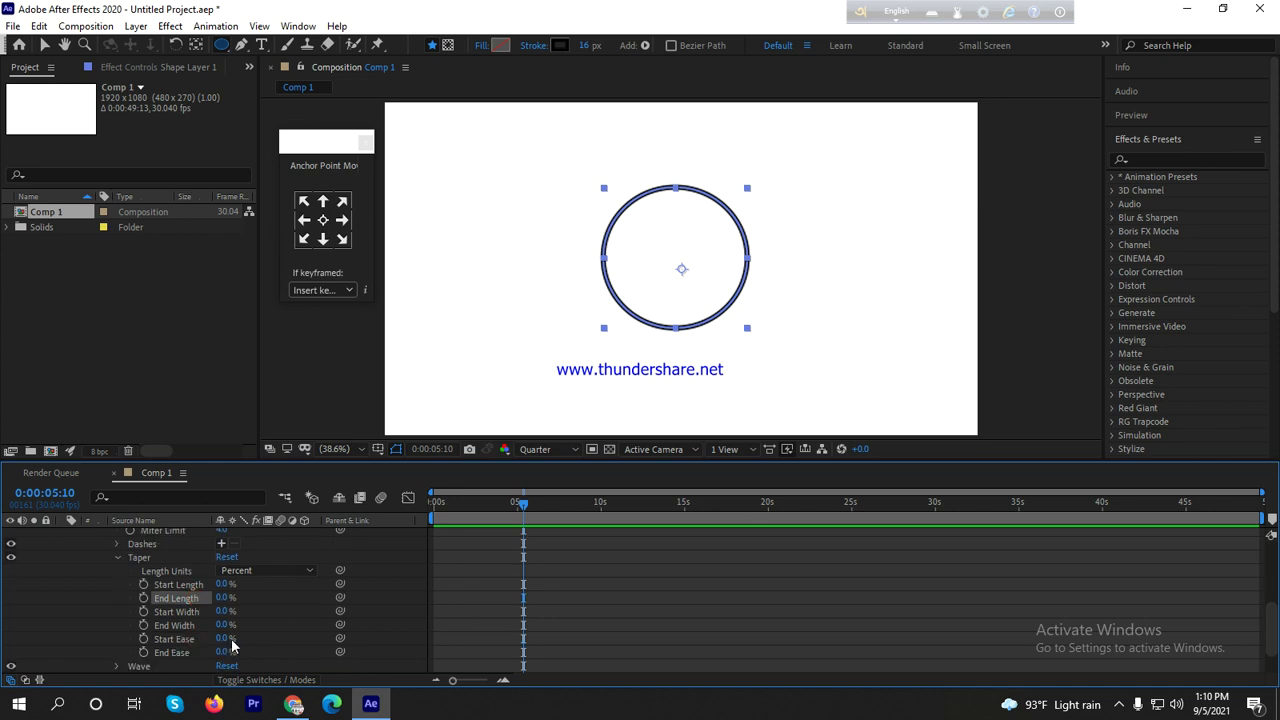
drag(339, 584, 166, 531)
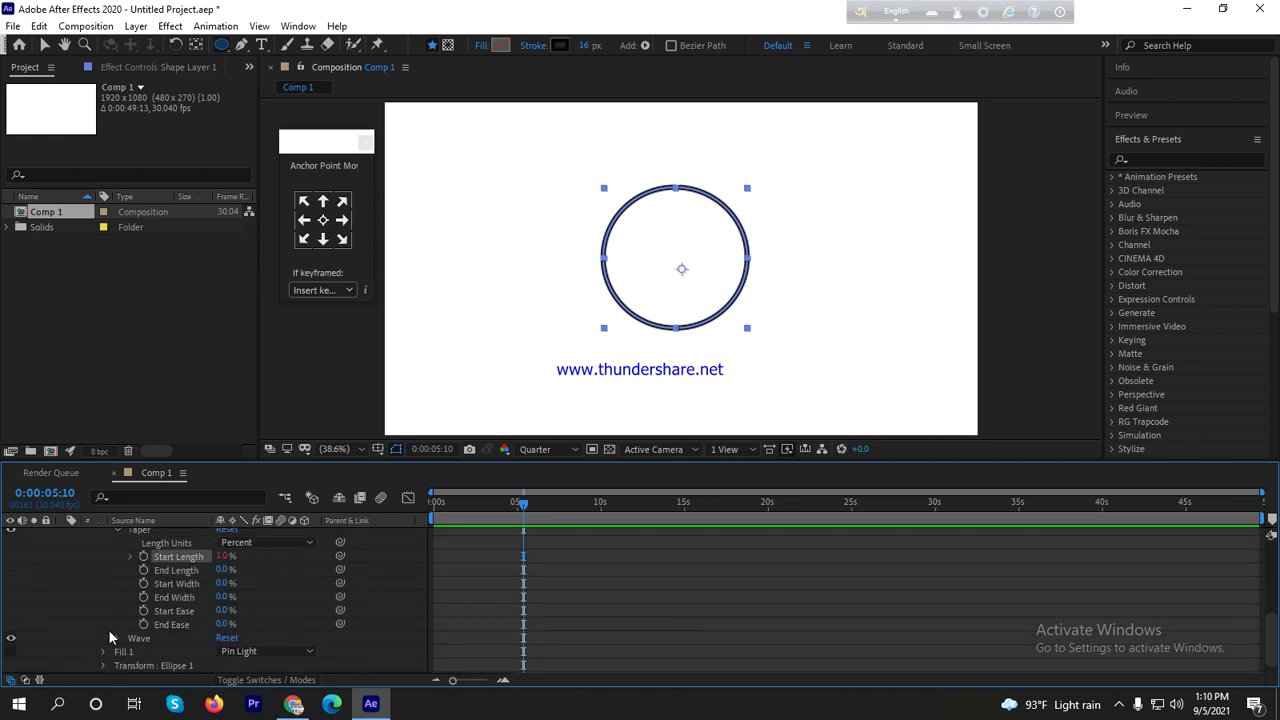
- Expand the Transform properties of Ellipse 1
click(103, 665)
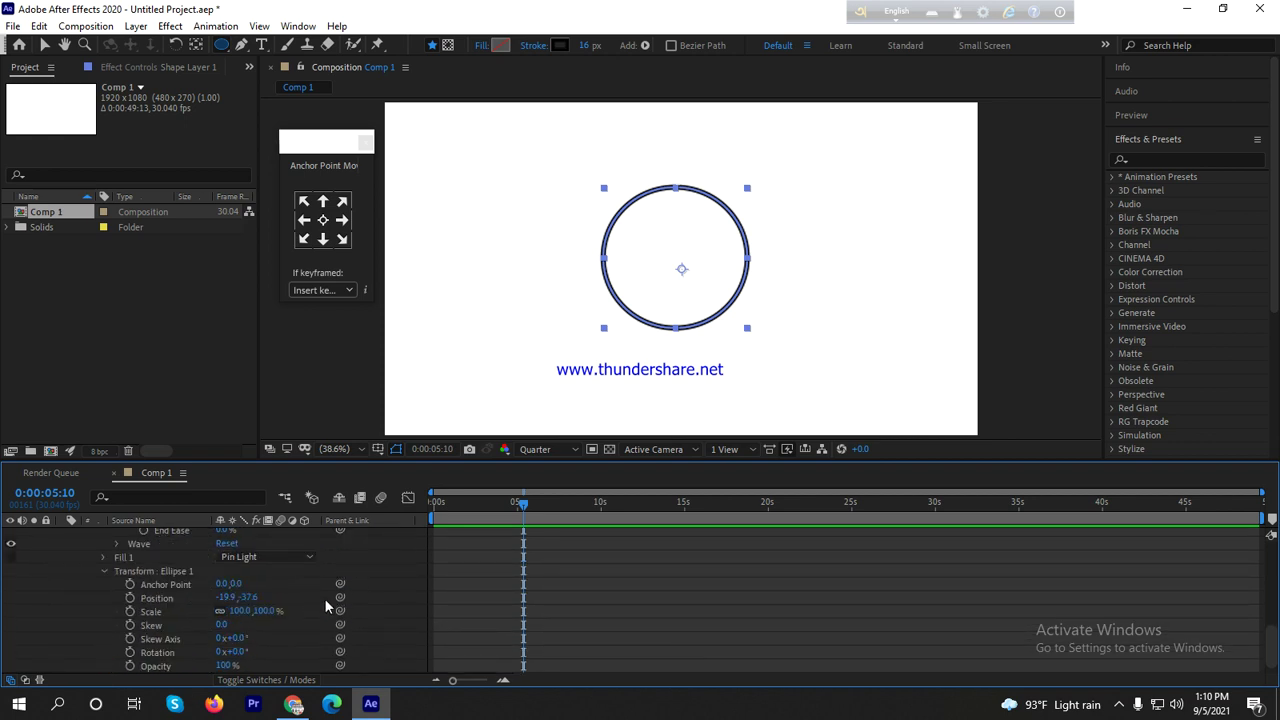
scroll(312, 604, down, 1)
scroll(237, 598, up, 3)
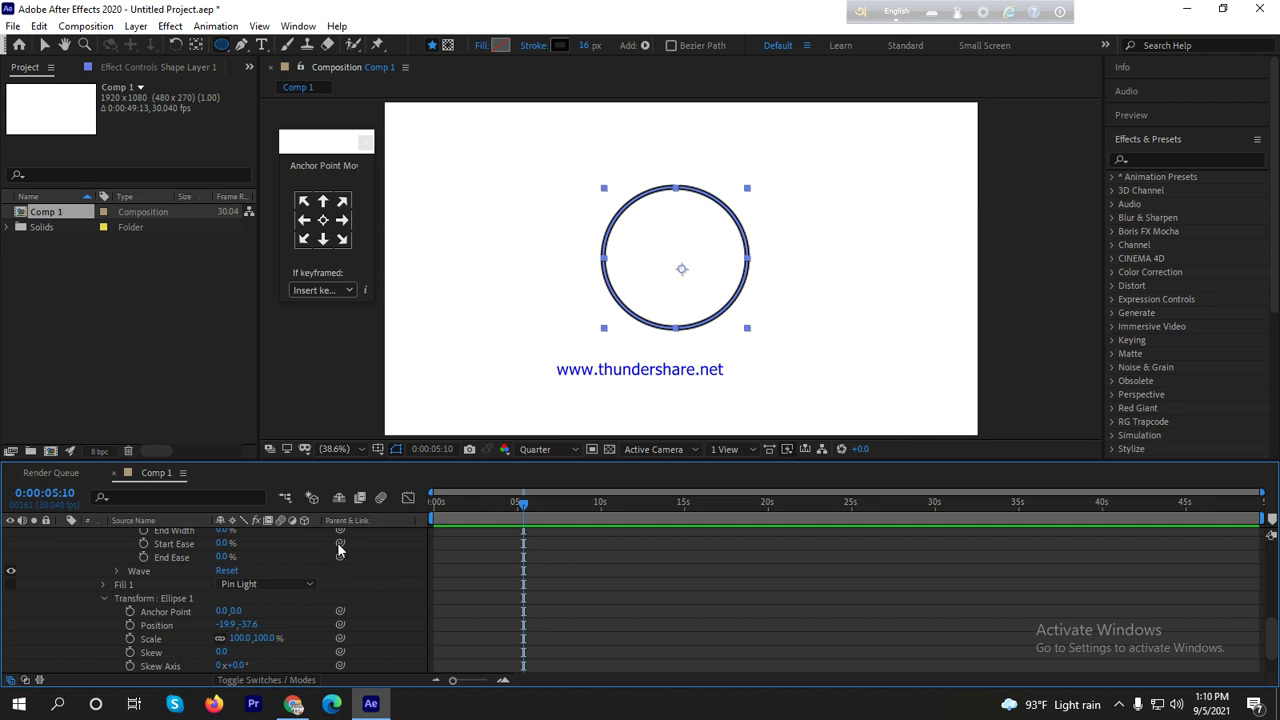
- Try linking one of the circle's taper properties to another property with the pick whip
scroll(340, 546, up, 3)
mouse_move(341, 543)
mouse_down()
mouse_move(300, 597)
mouse_move(336, 562)
mouse_up()
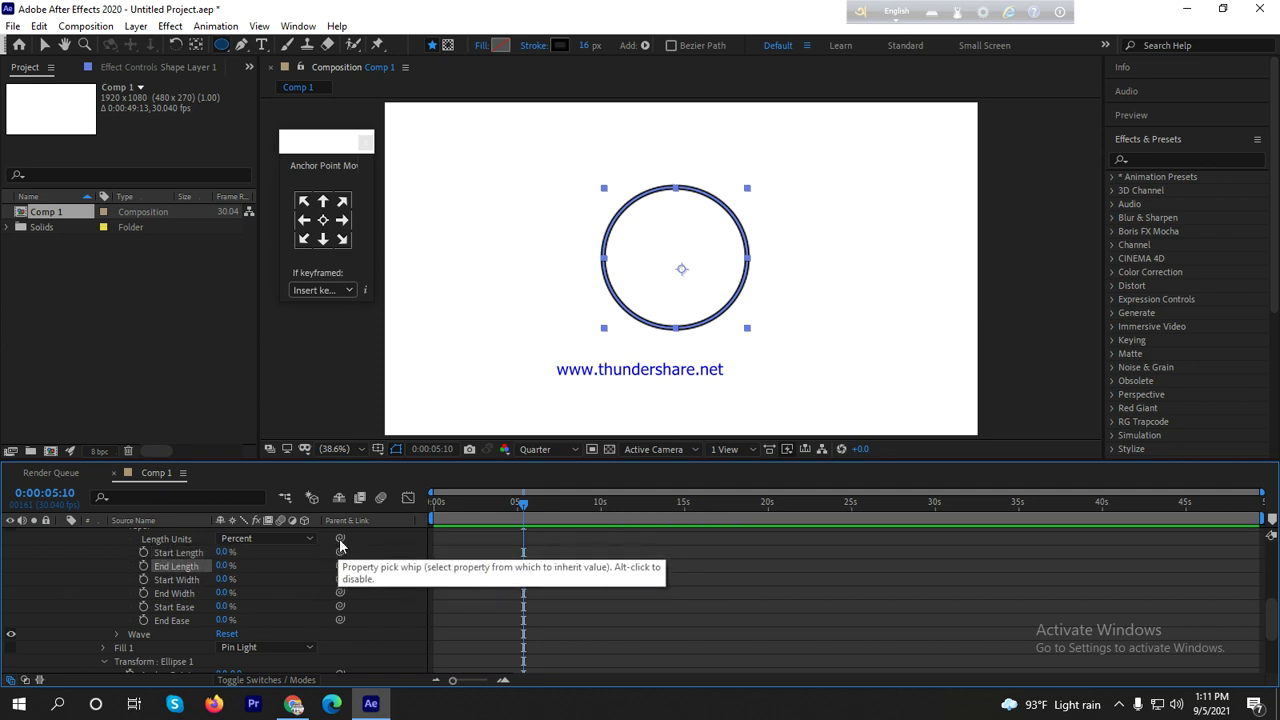
scroll(338, 558, up, 2)
drag(305, 609, 197, 647)
scroll(169, 642, up, 2)
scroll(196, 647, down, 2)
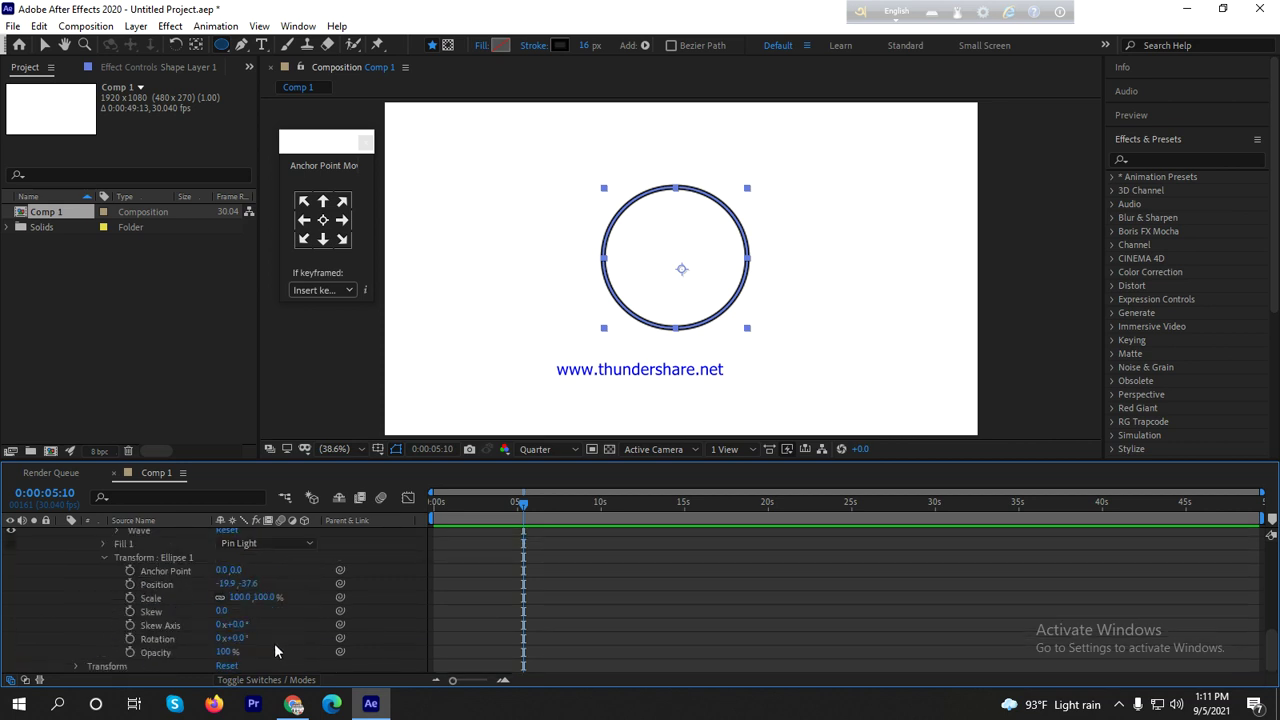
- Try linking the ellipse's Skew Axis and its Rotation to another property with the pick whip
click(162, 636)
drag(340, 624, 178, 602)
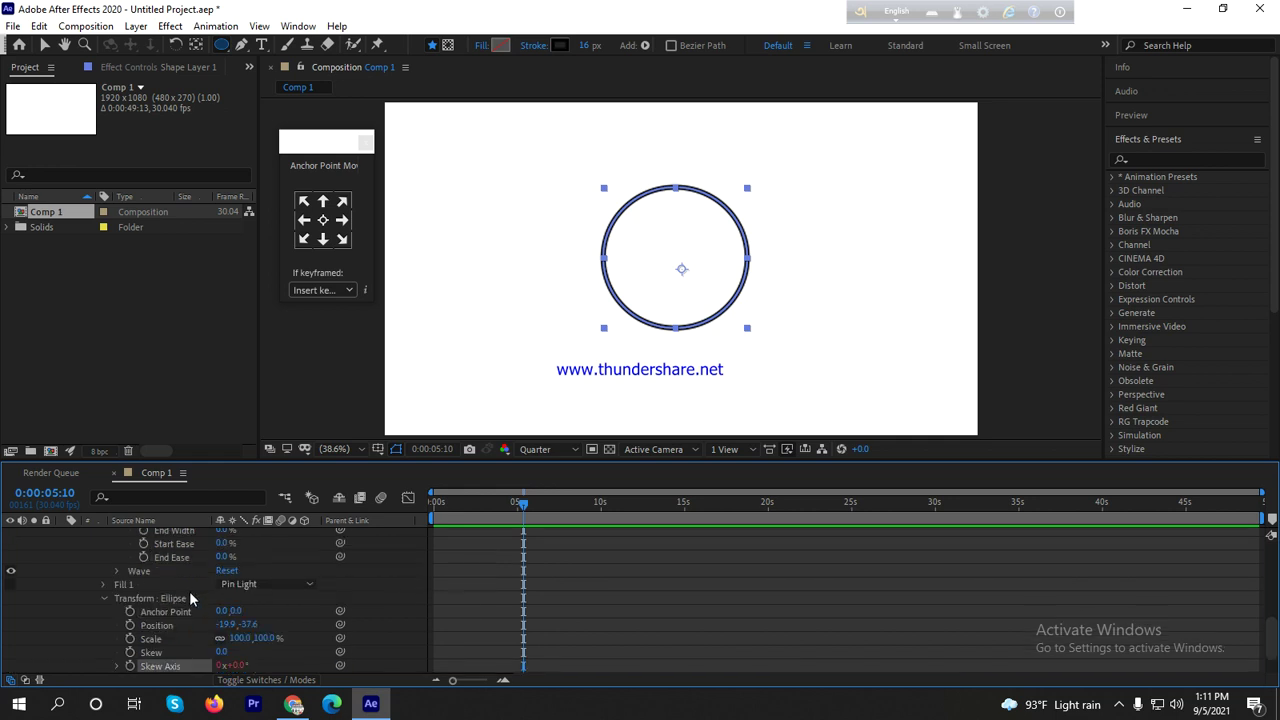
scroll(254, 651, down, 2)
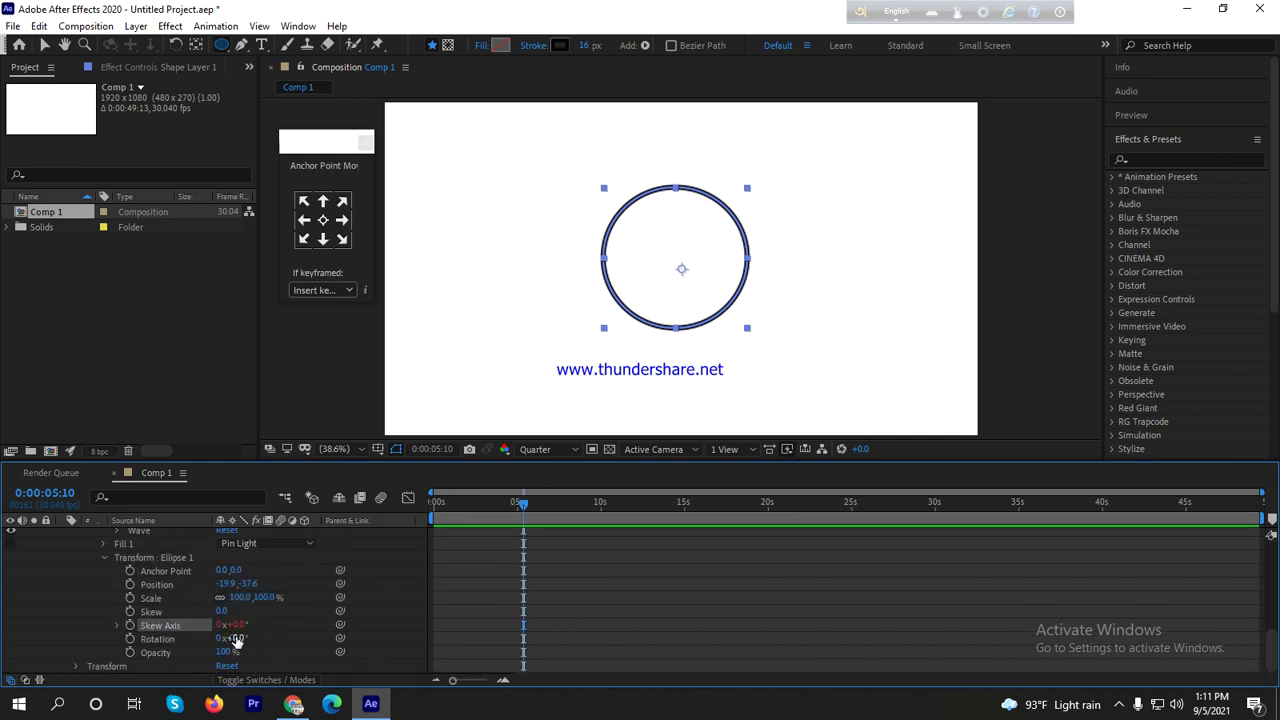
drag(236, 639, 240, 640)
mouse_move(340, 638)
mouse_down()
mouse_move(215, 550)
mouse_move(200, 557)
mouse_move(200, 649)
mouse_move(170, 673)
mouse_move(174, 576)
mouse_up()
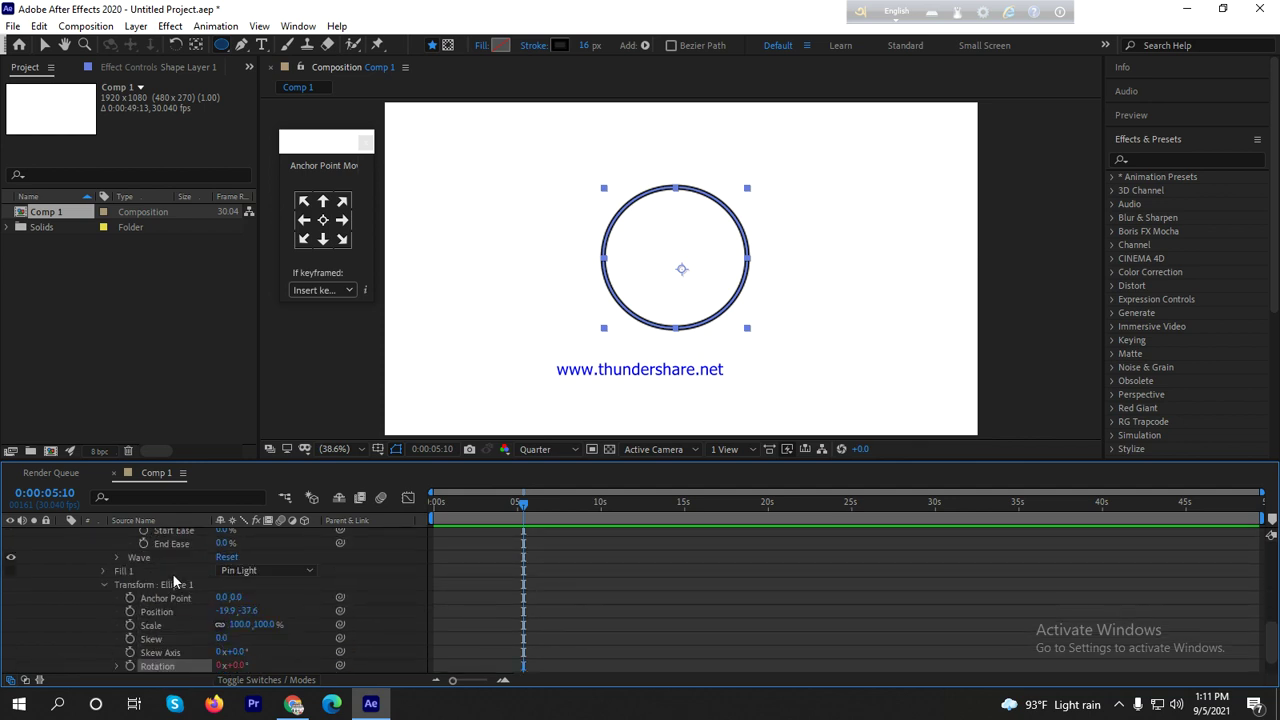
scroll(213, 616, up, 2)
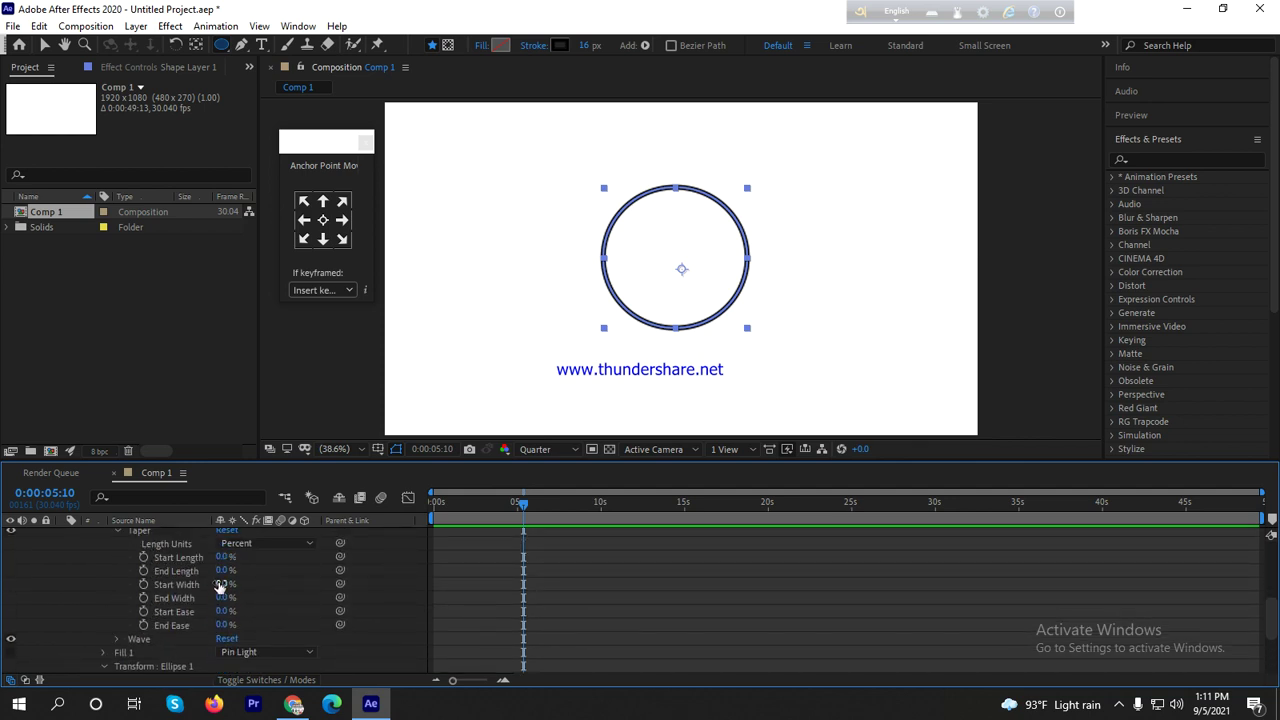
- Link the Position of Ellipse 1 to the taper's Start Length with the property pick whip
mouse_move(221, 556)
mouse_down()
mouse_move(382, 555)
mouse_move(176, 560)
mouse_up()
scroll(362, 598, down, 3)
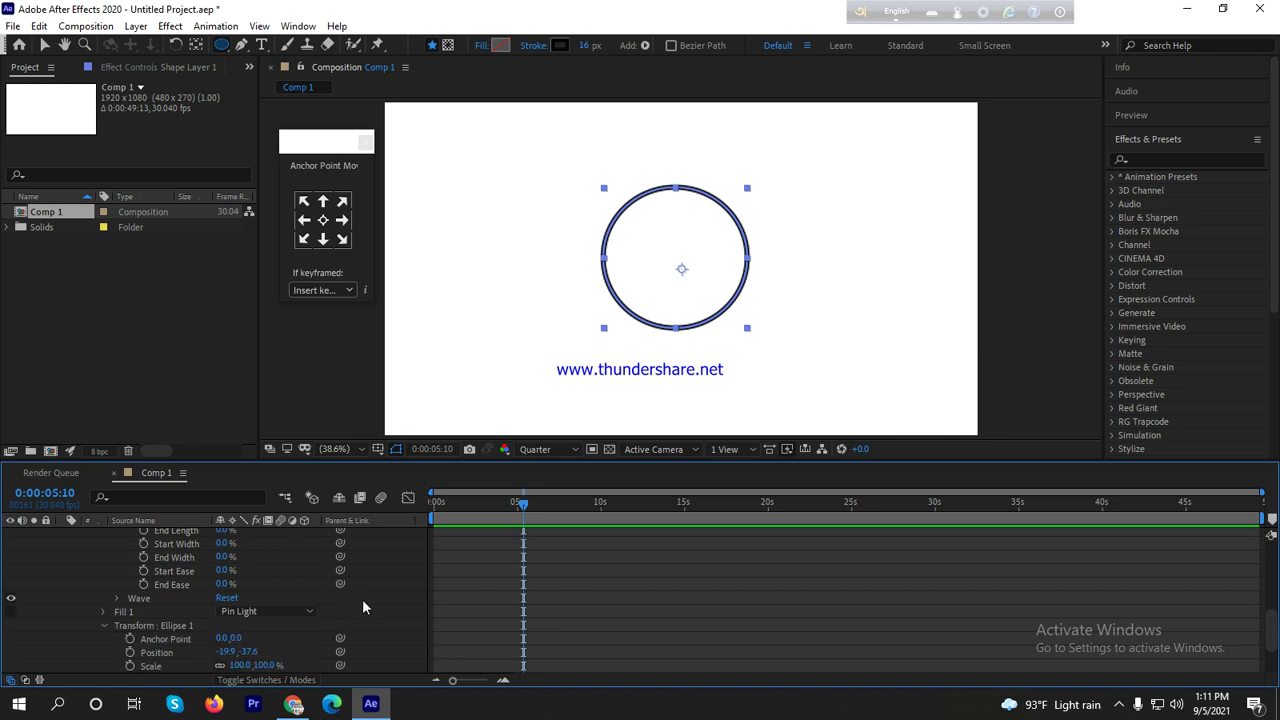
mouse_move(341, 606)
mouse_down()
mouse_move(340, 618)
mouse_move(265, 528)
mouse_move(188, 574)
mouse_move(192, 529)
mouse_move(175, 652)
mouse_up()
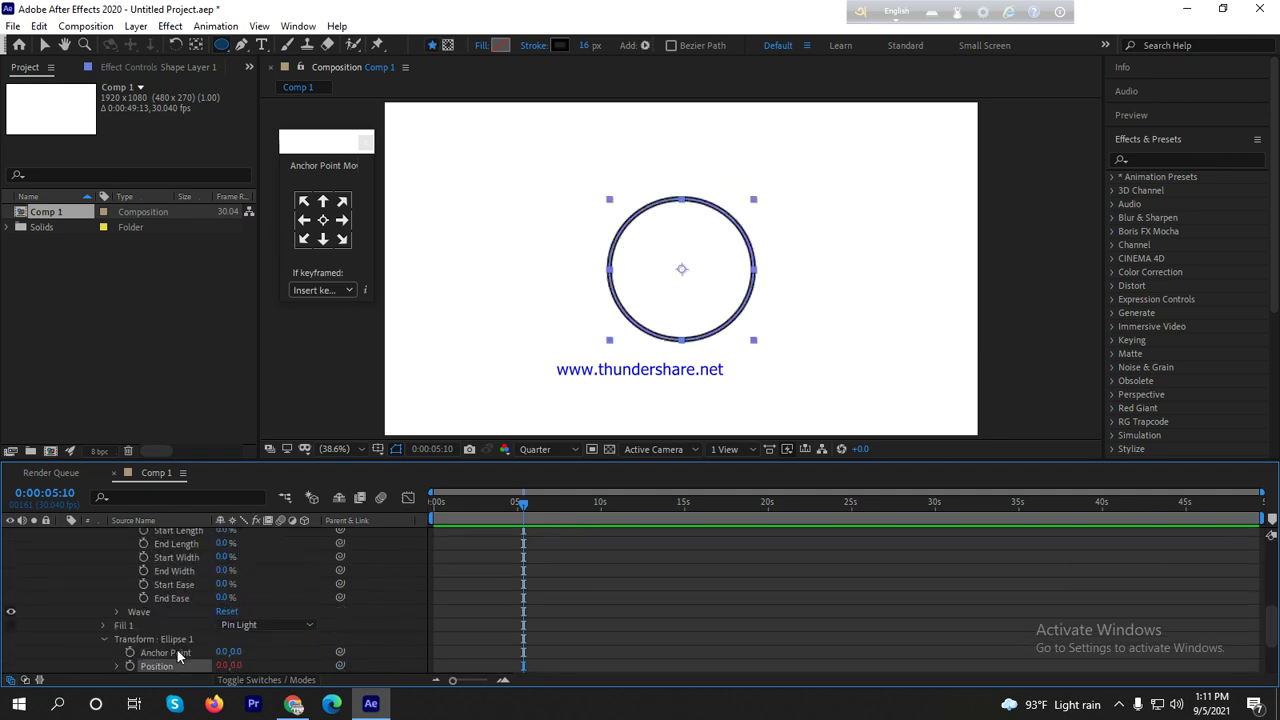
- Set the Start Length of the stroke's taper to 60%
mouse_move(222, 570)
mouse_down()
mouse_move(368, 572)
mouse_move(255, 588)
mouse_move(281, 573)
mouse_move(226, 574)
mouse_up()
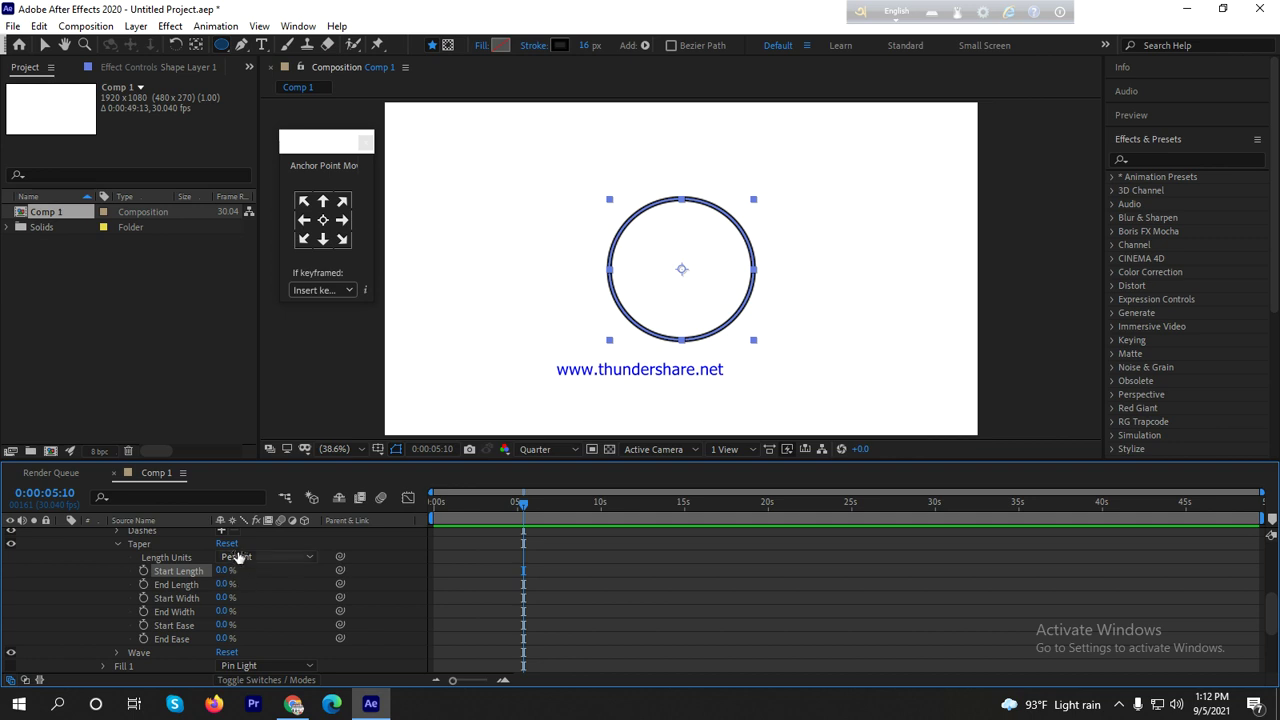
click(240, 558)
click(337, 549)
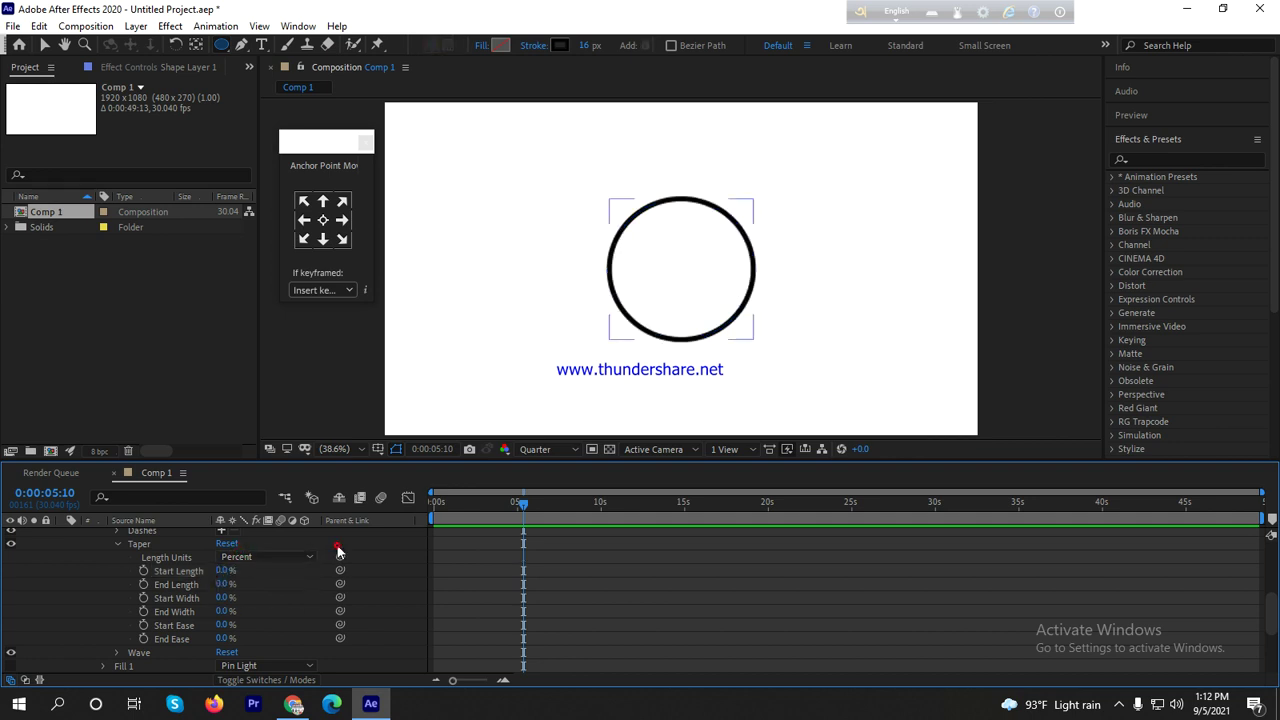
click(224, 570)
text(60)
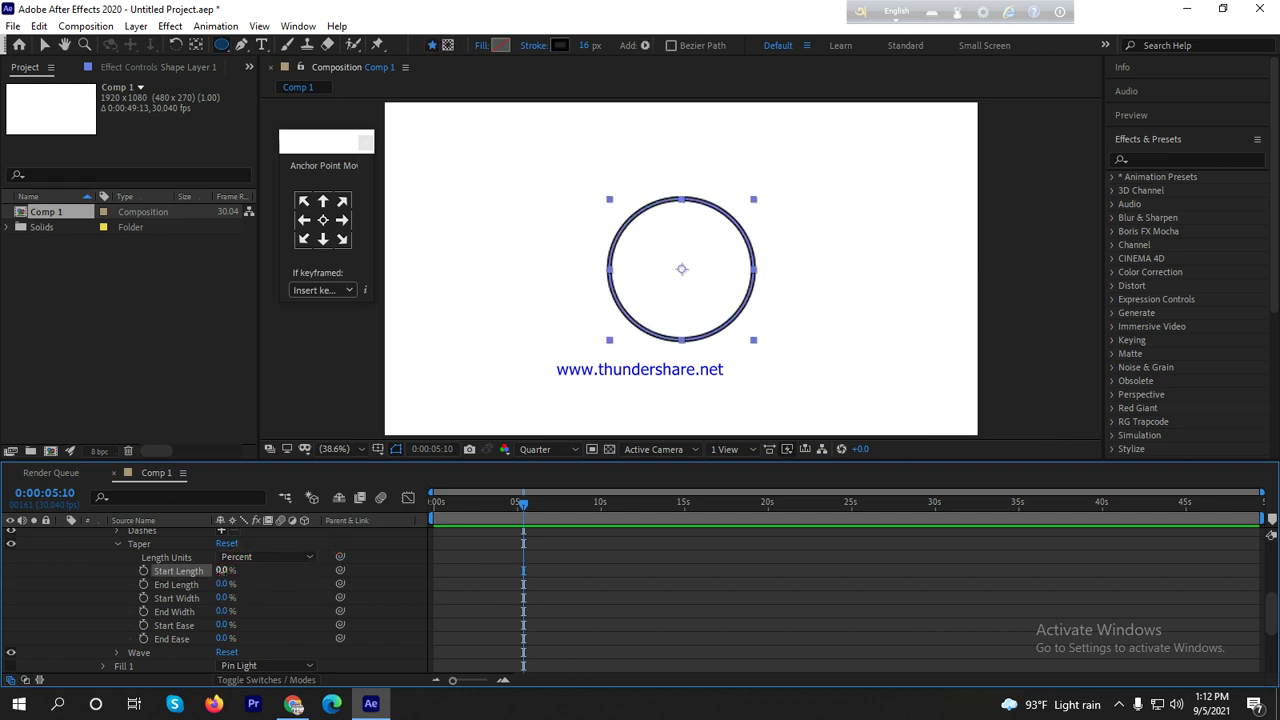
key(Return)
scroll(108, 580, up, 5)
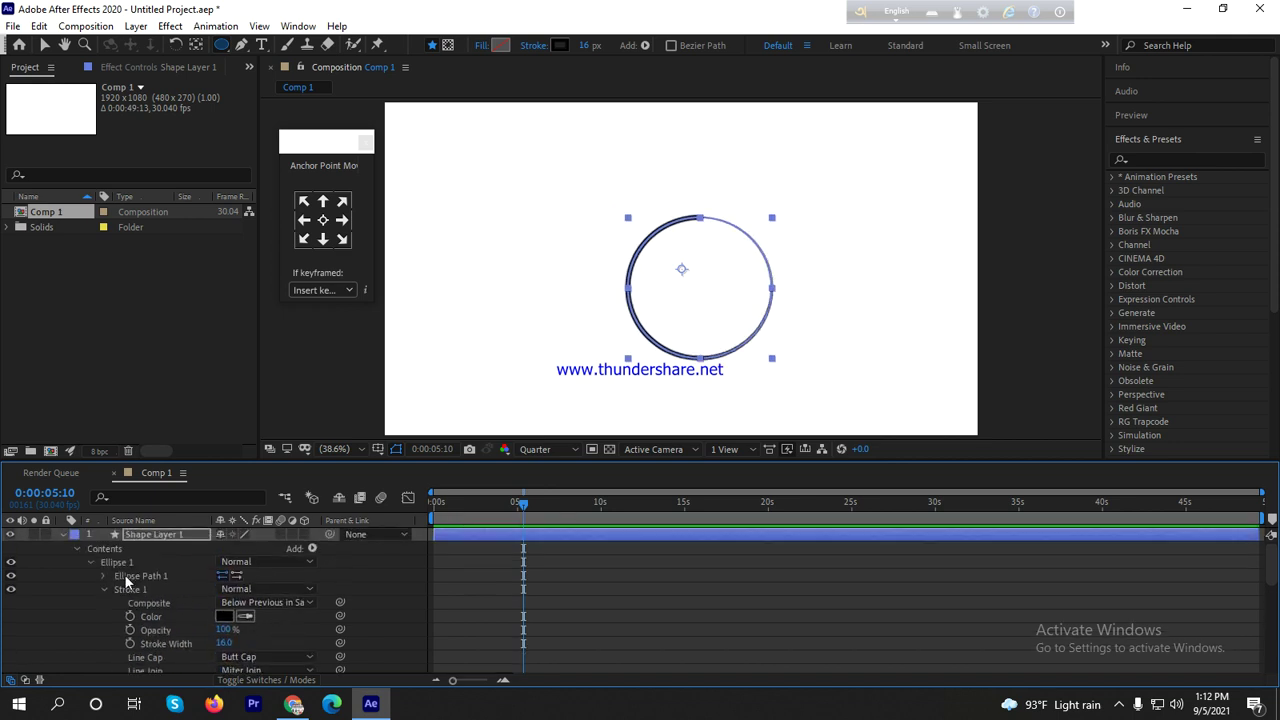
- Delete the circle's shape layer from the composition and clear the selection
key(Delete)
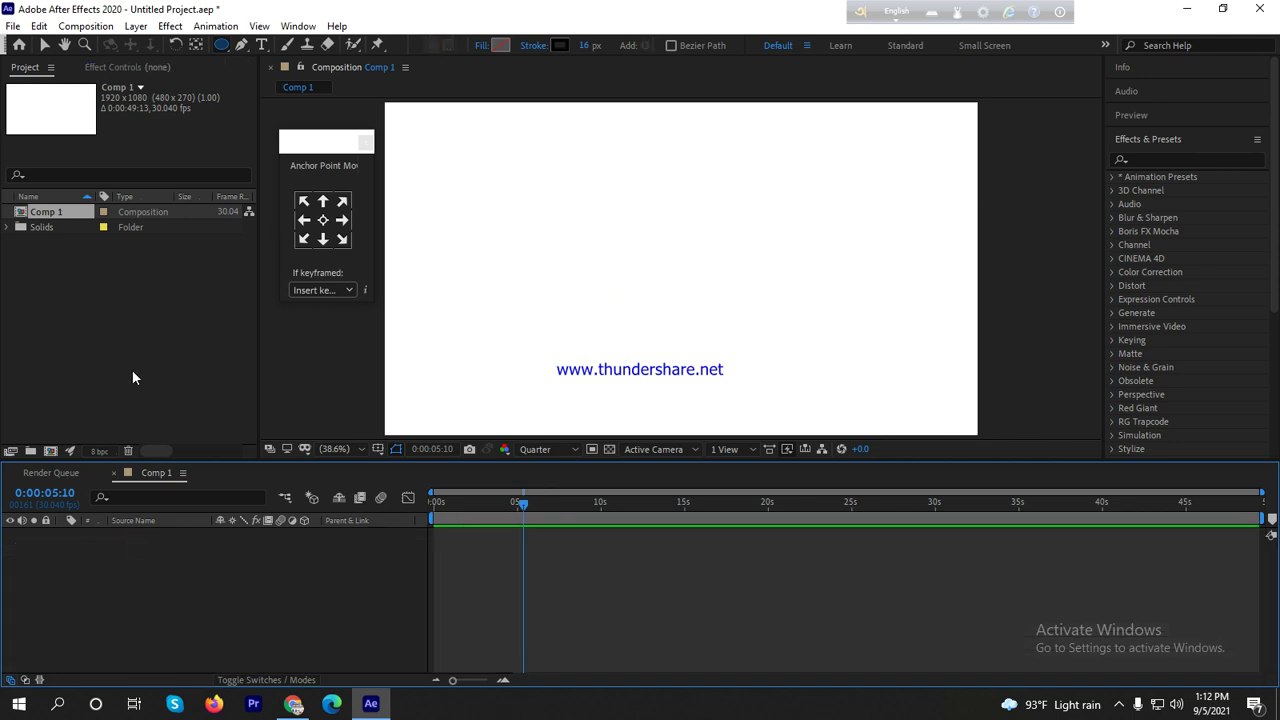
click(122, 342)
double_click(122, 346)
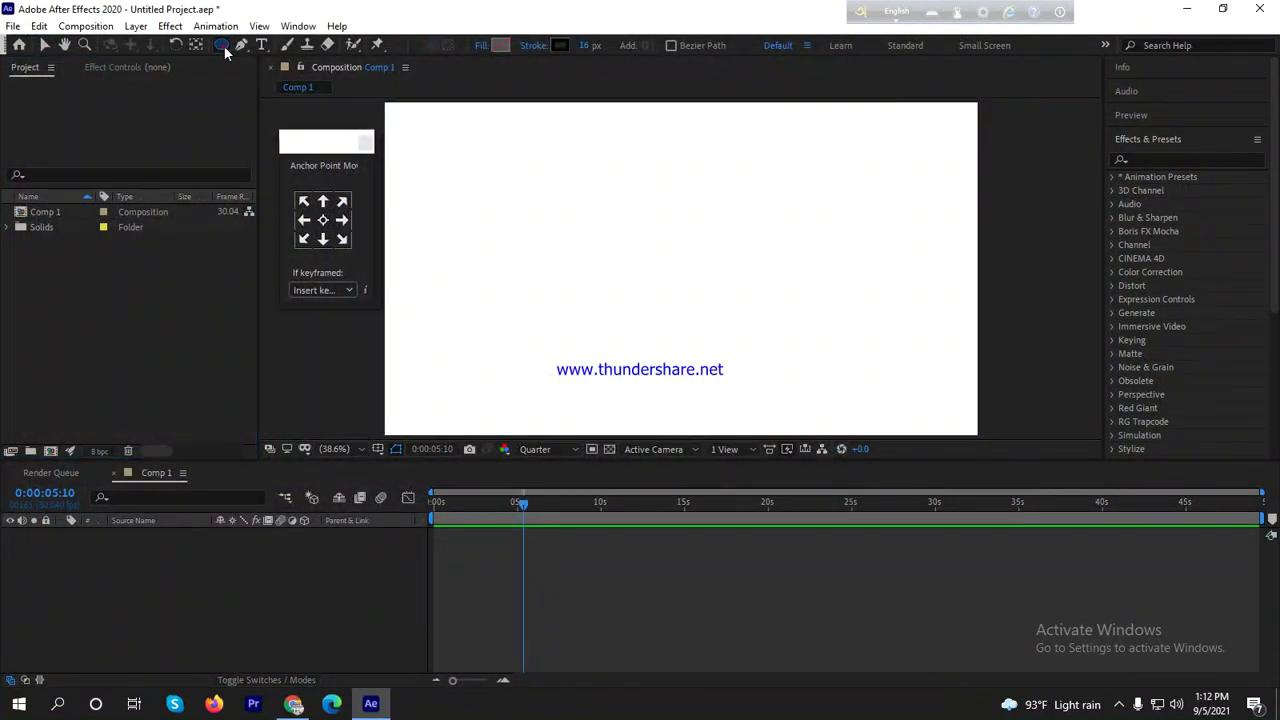
- Draw a straight horizontal line with a 39 px stroke using the Pen tool and centre its anchor point
click(242, 45)
click(517, 246)
click(846, 246)
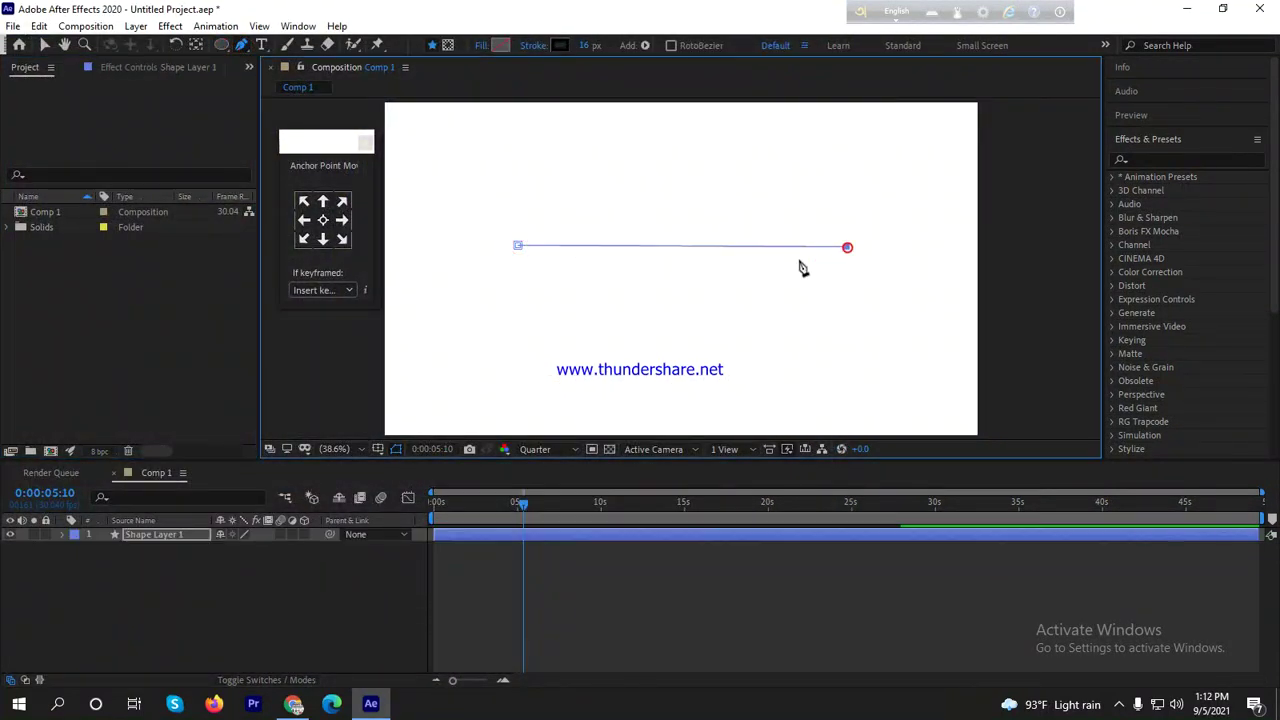
drag(589, 46, 612, 46)
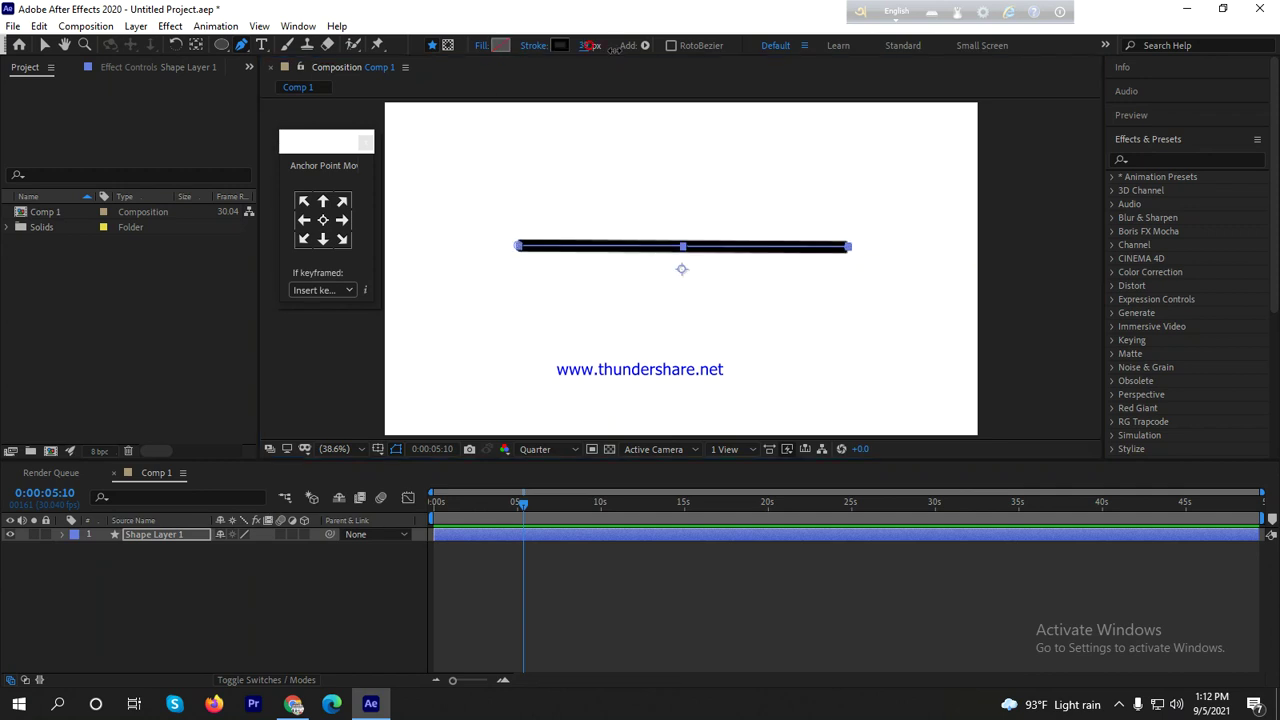
click(323, 220)
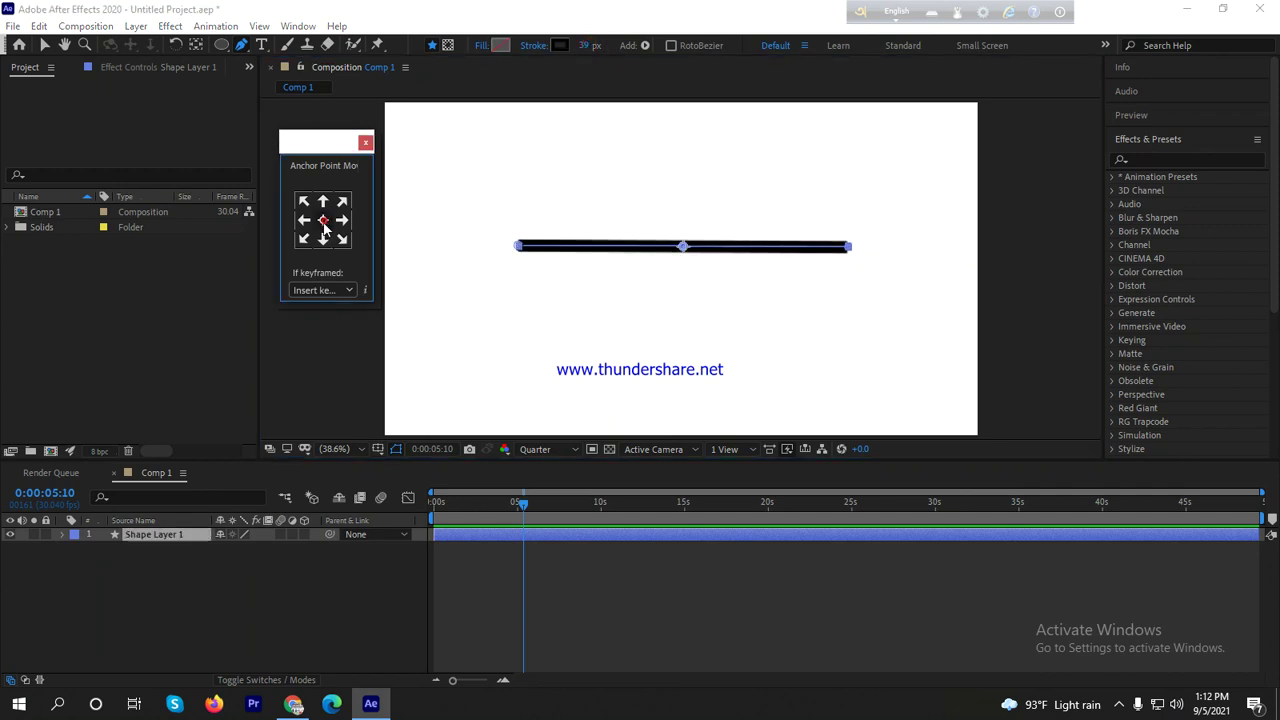
- Expand the line's Stroke 1 and Transform: Shape 1 properties and link the shape's Opacity to the stroke's Color with the pick whip
click(61, 535)
click(77, 549)
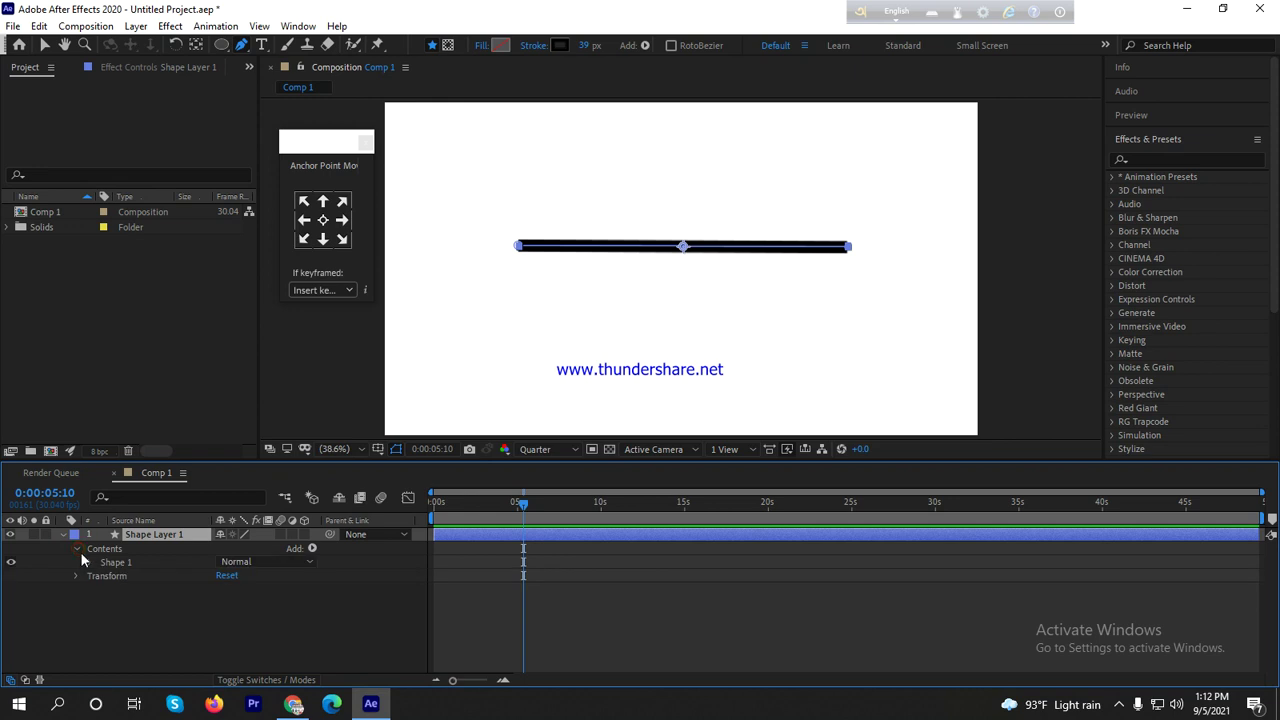
click(86, 562)
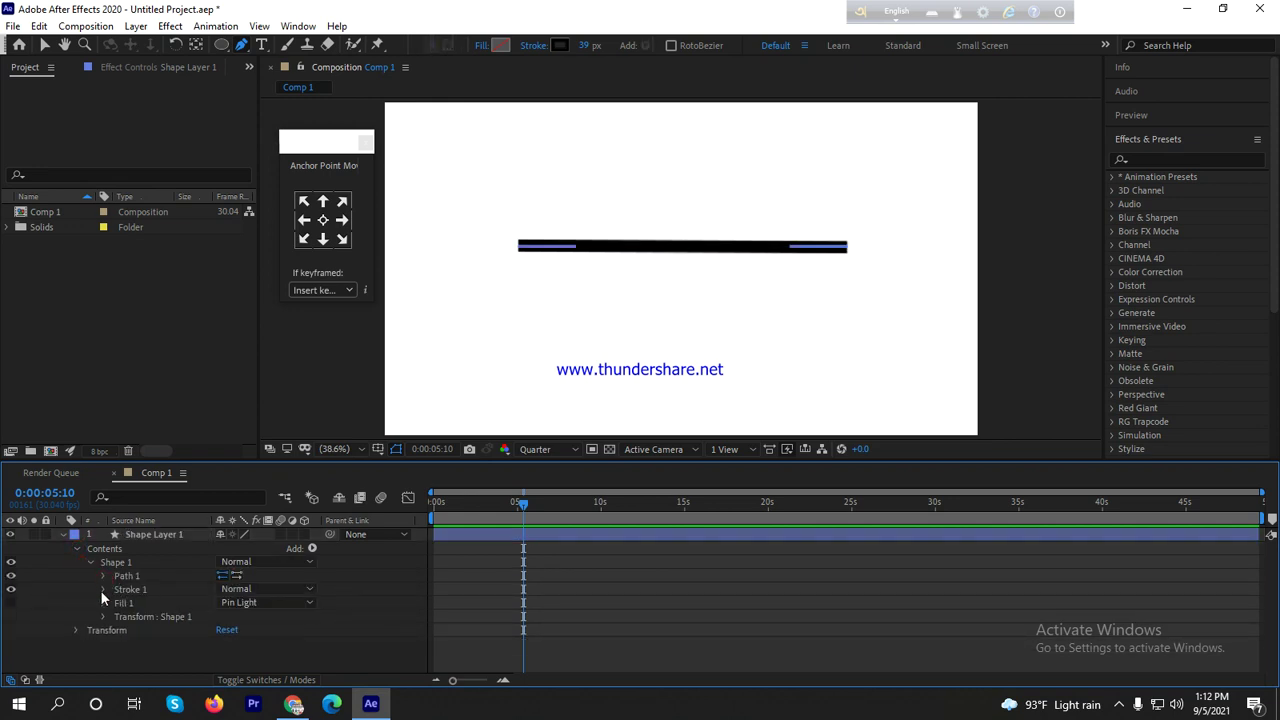
click(102, 589)
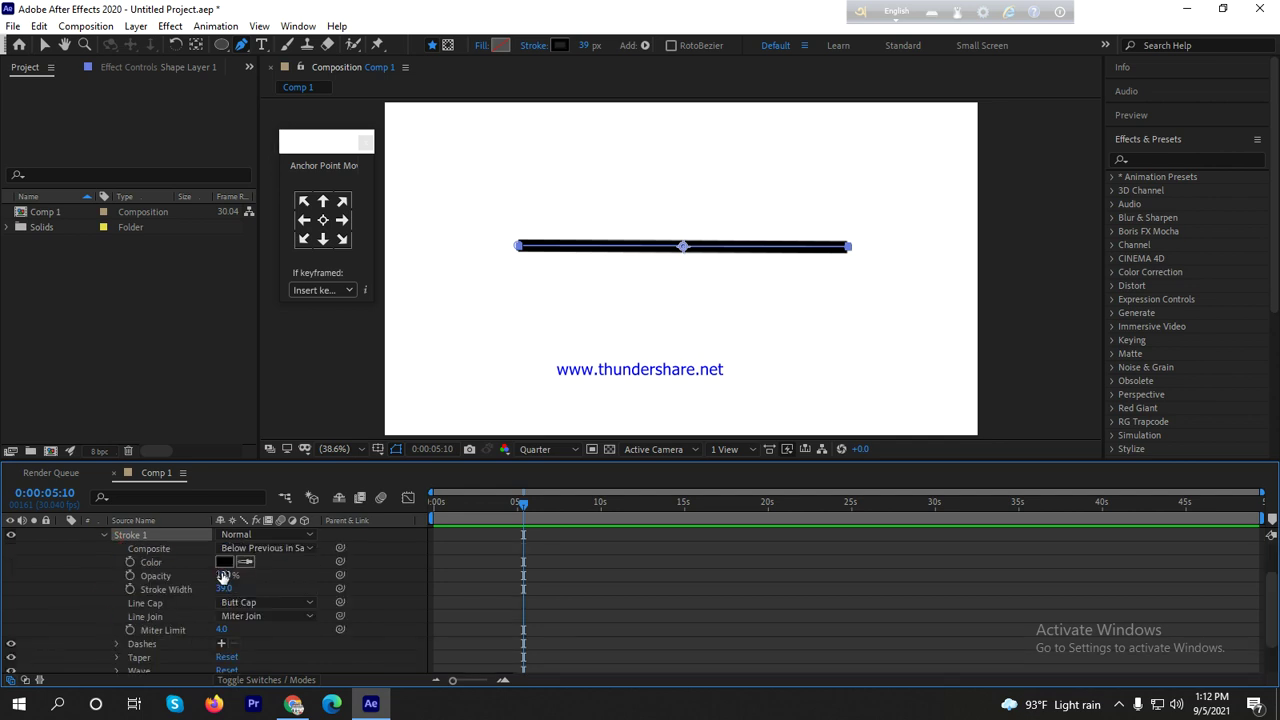
scroll(194, 615, down, 2)
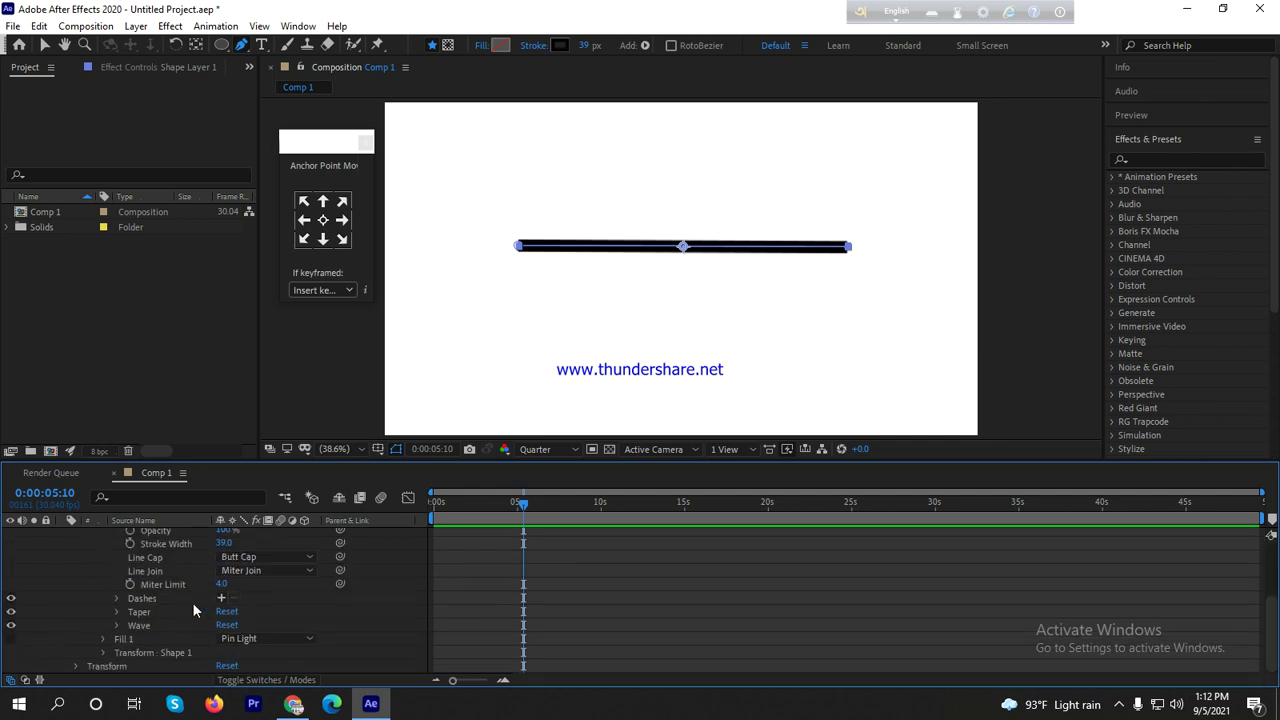
click(102, 652)
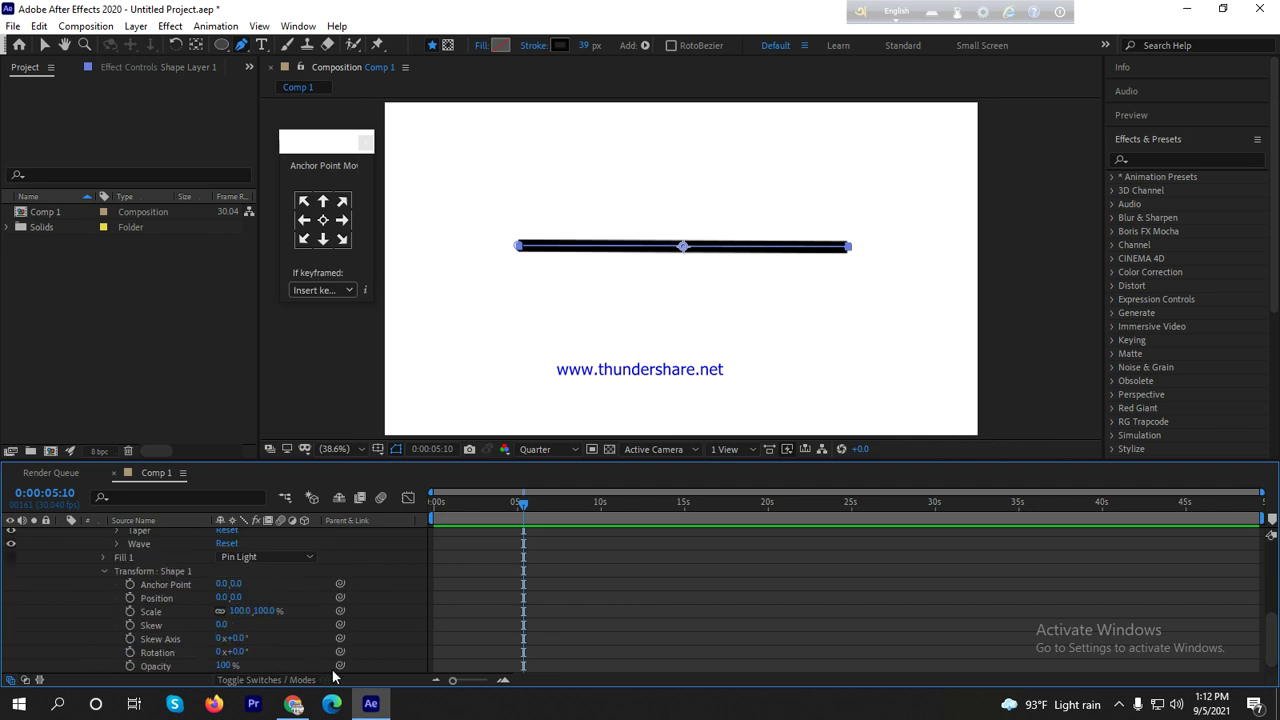
mouse_move(340, 665)
mouse_down()
mouse_move(202, 564)
mouse_move(261, 487)
mouse_move(84, 554)
mouse_move(219, 593)
mouse_move(180, 506)
mouse_move(115, 570)
mouse_move(150, 580)
mouse_up()
- Set the color of the line's Stroke 1 to dark red B50000
click(223, 616)
click(219, 319)
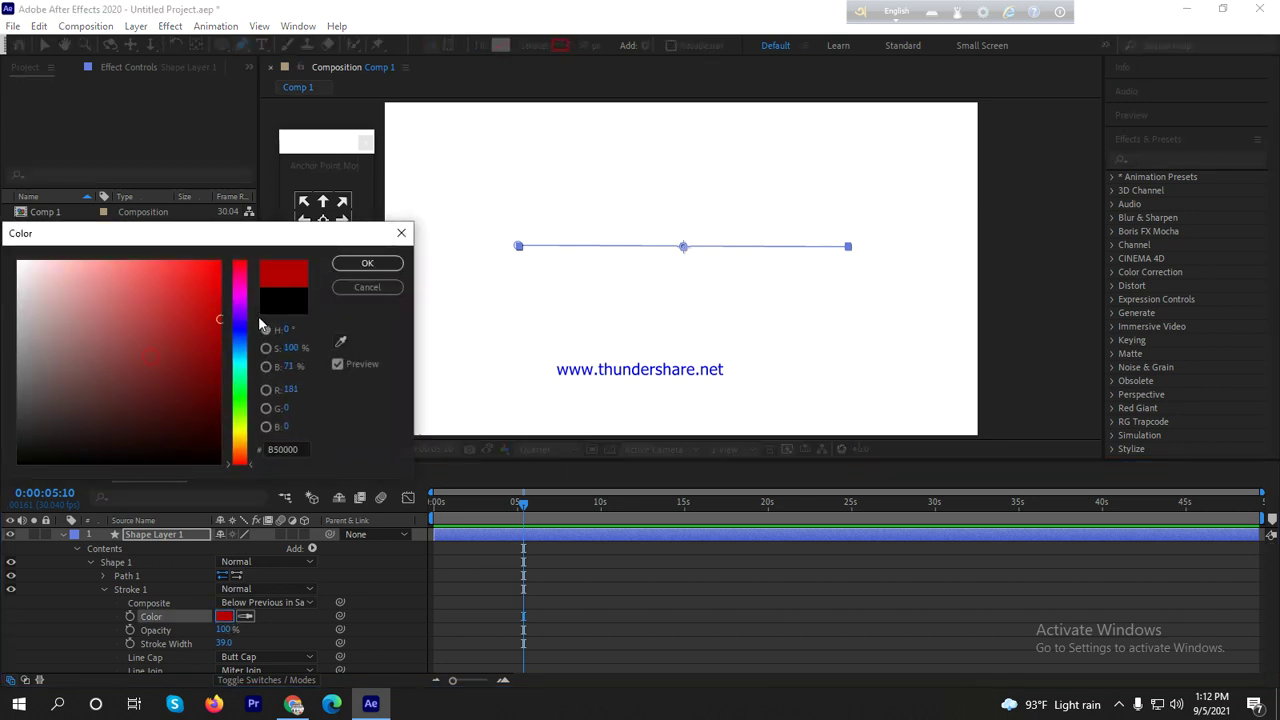
click(367, 263)
- Try adjusting the Stroke Width, and undo the stroke color change and the Opacity link
drag(222, 648, 251, 645)
key(ctrl+z)
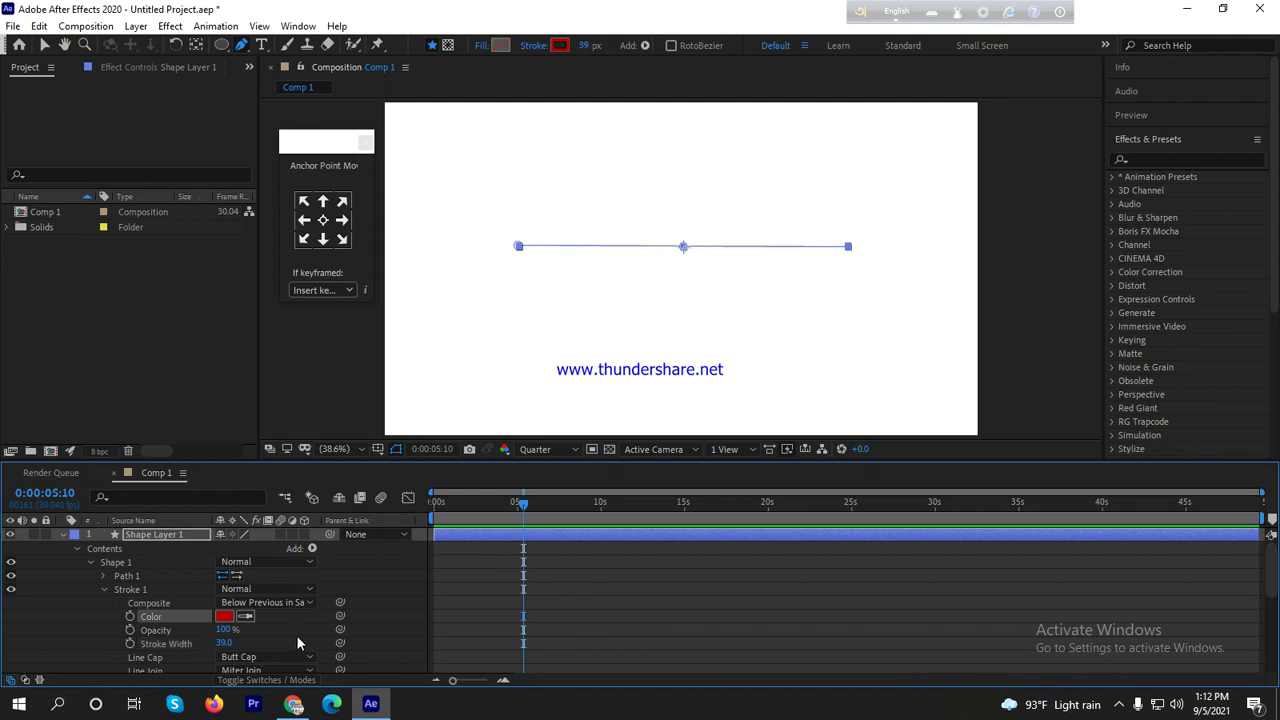
key(ctrl+z)
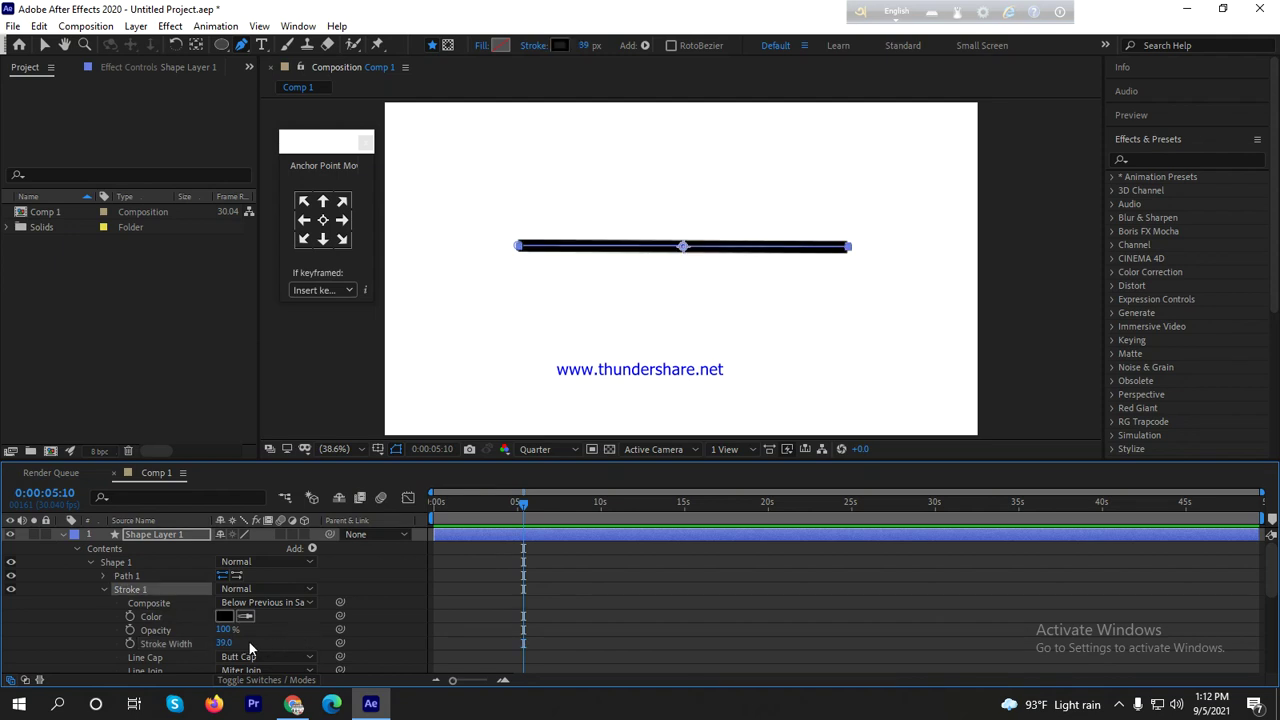
- Try again to link the Opacity under Transform: Shape 1 to a Stroke 1 property with the pick whip
scroll(236, 632, down, 5)
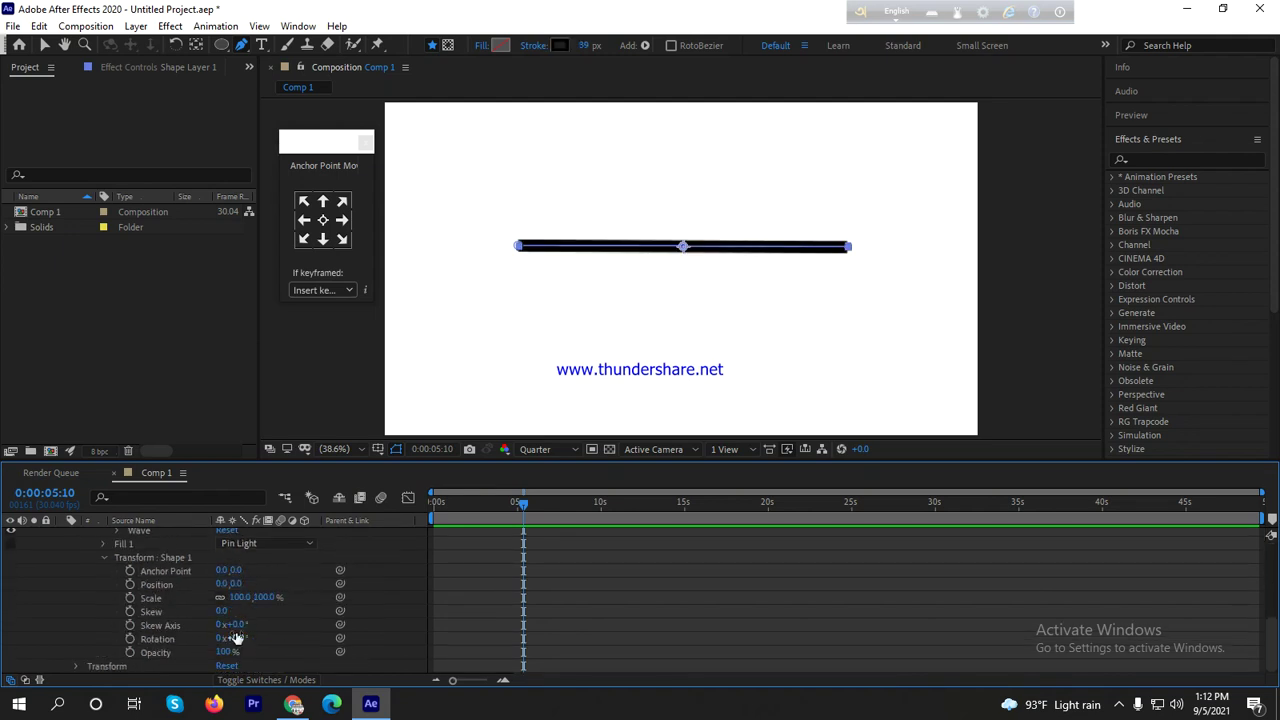
click(167, 651)
mouse_move(338, 652)
mouse_down()
mouse_move(115, 530)
mouse_move(190, 516)
mouse_move(152, 556)
mouse_up()
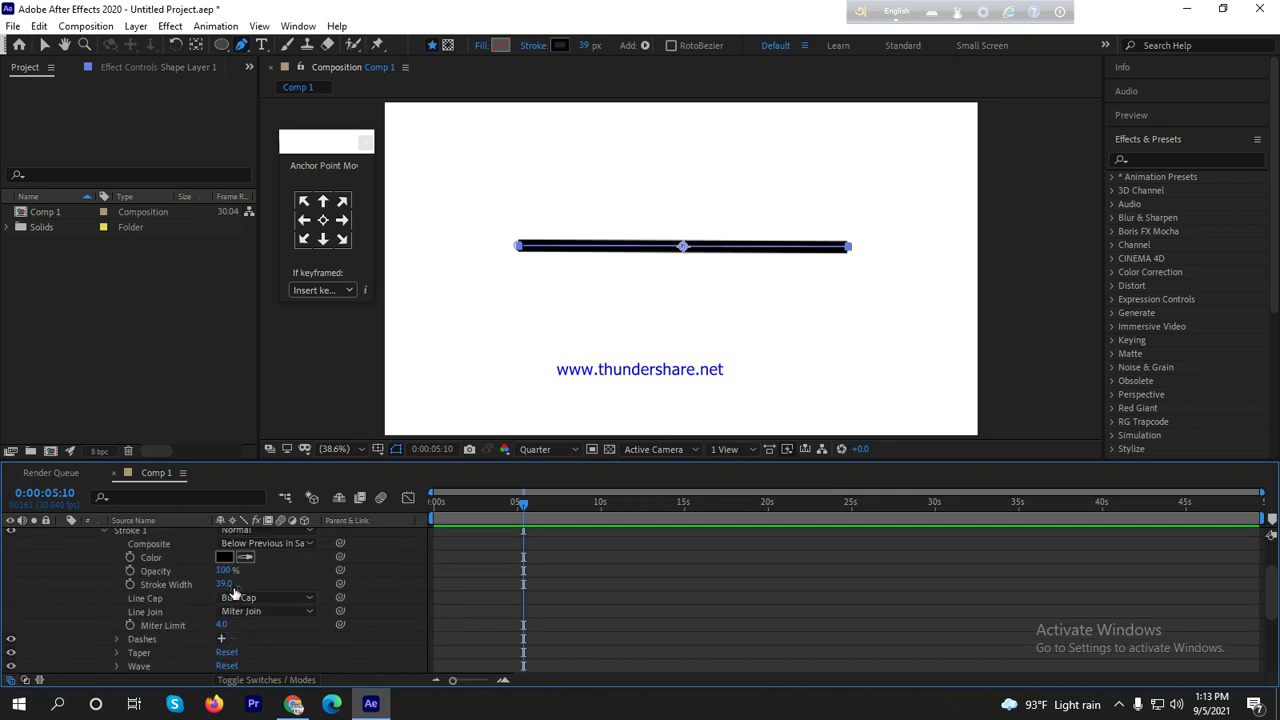
- Try varying the Opacity of Stroke 1, and open the stroke's color picker and close it without a change
scroll(232, 594, up, 1)
mouse_move(227, 620)
mouse_down()
mouse_move(208, 621)
mouse_move(374, 643)
mouse_up()
scroll(334, 648, down, 1)
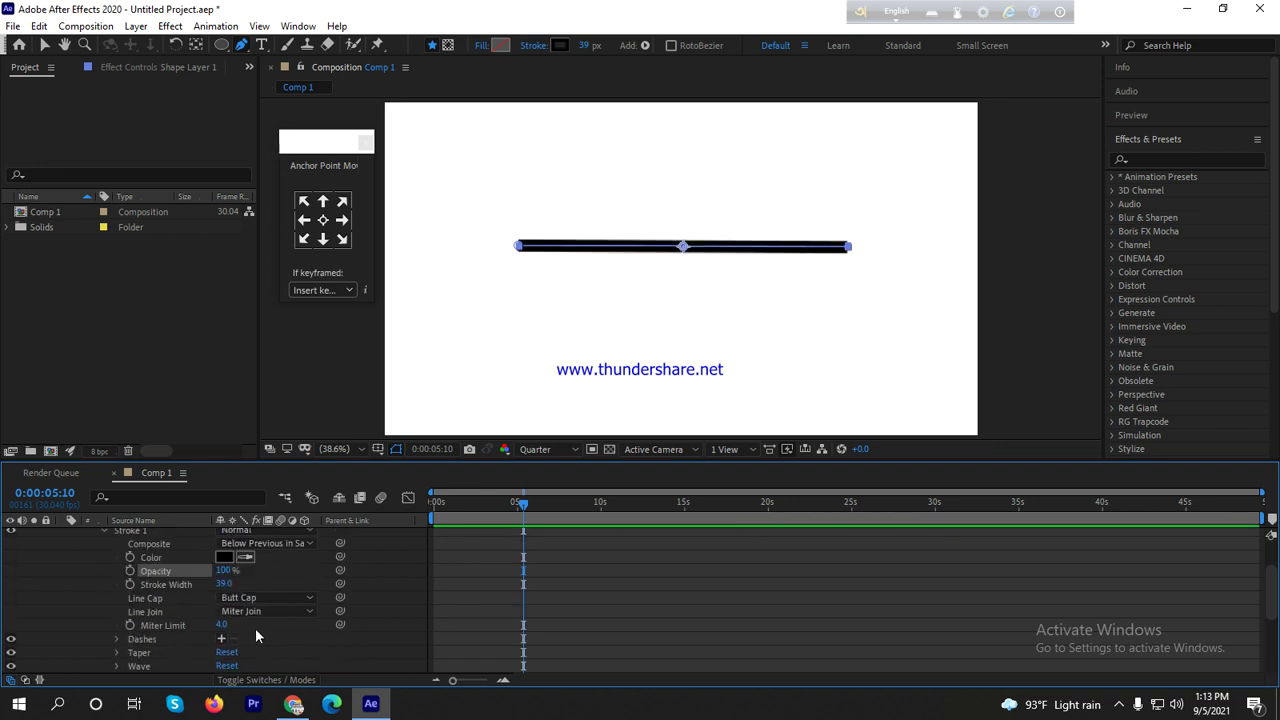
mouse_move(222, 571)
mouse_down()
mouse_move(150, 587)
mouse_move(212, 584)
mouse_move(160, 594)
mouse_move(206, 570)
mouse_up()
click(257, 577)
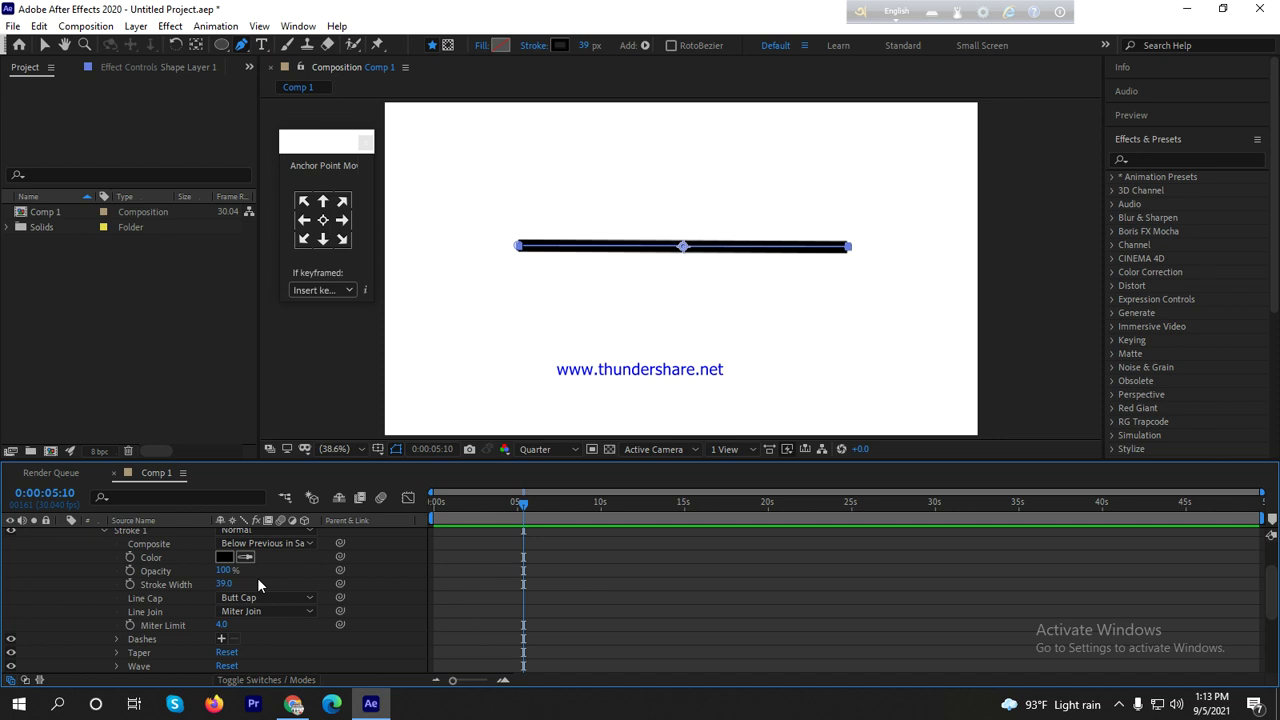
click(226, 558)
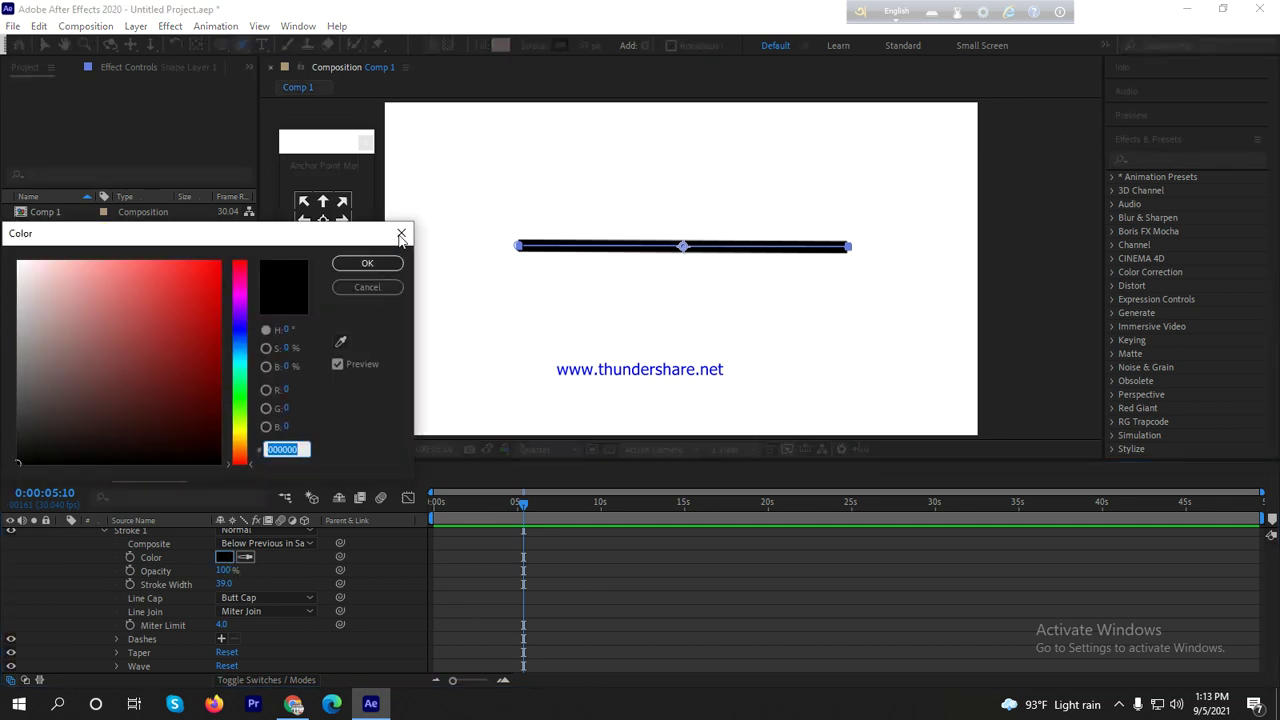
click(401, 236)
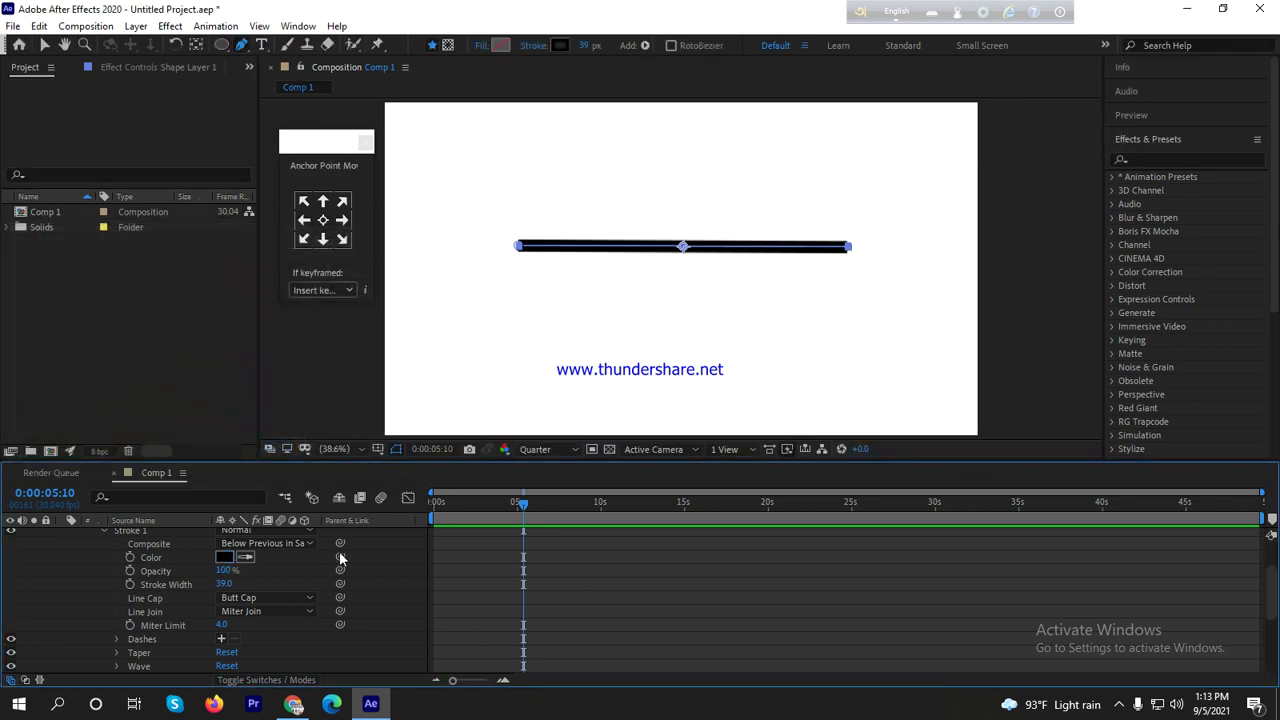
- Try linking the stroke's Color and the Position of Shape 1 to other properties with the pick whip
drag(339, 557, 172, 620)
scroll(351, 653, down, 4)
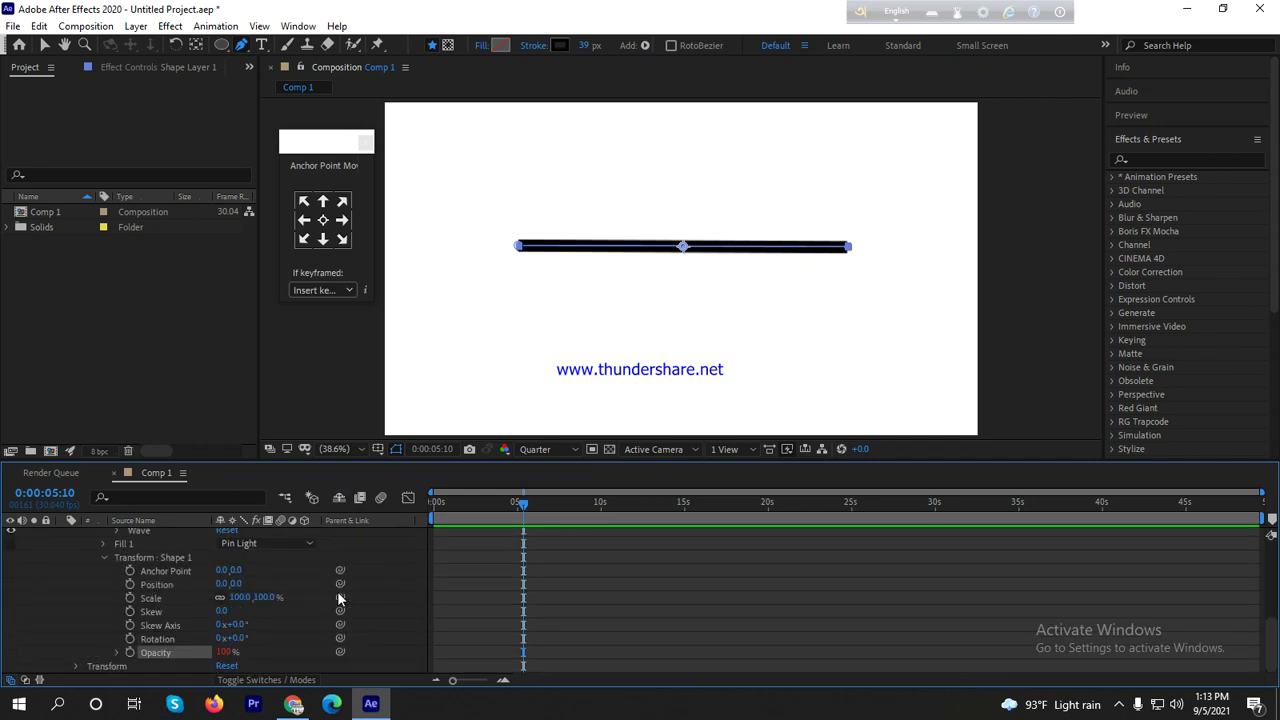
mouse_move(341, 588)
mouse_down()
mouse_move(293, 500)
mouse_move(176, 530)
mouse_move(240, 557)
mouse_move(278, 546)
mouse_move(193, 511)
mouse_move(181, 568)
mouse_up()
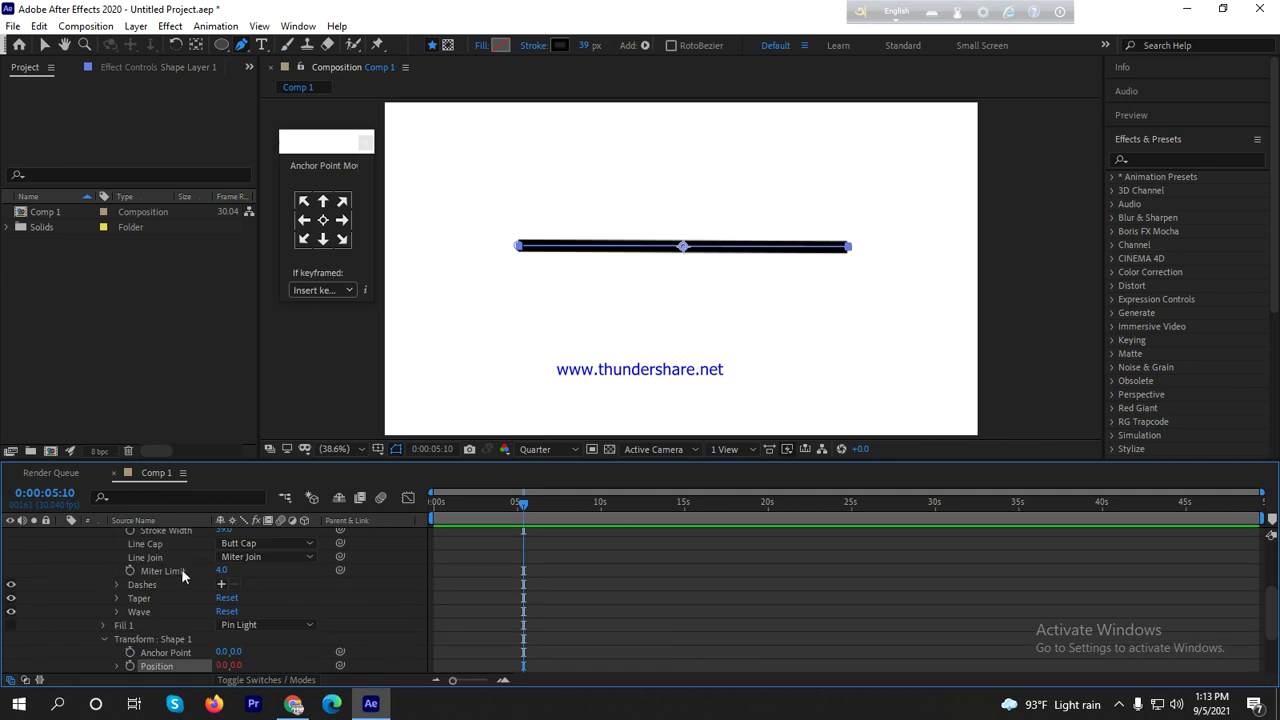
- Preview pure red FF0000 as the color of Stroke 1 and cancel the color change
scroll(181, 568, up, 3)
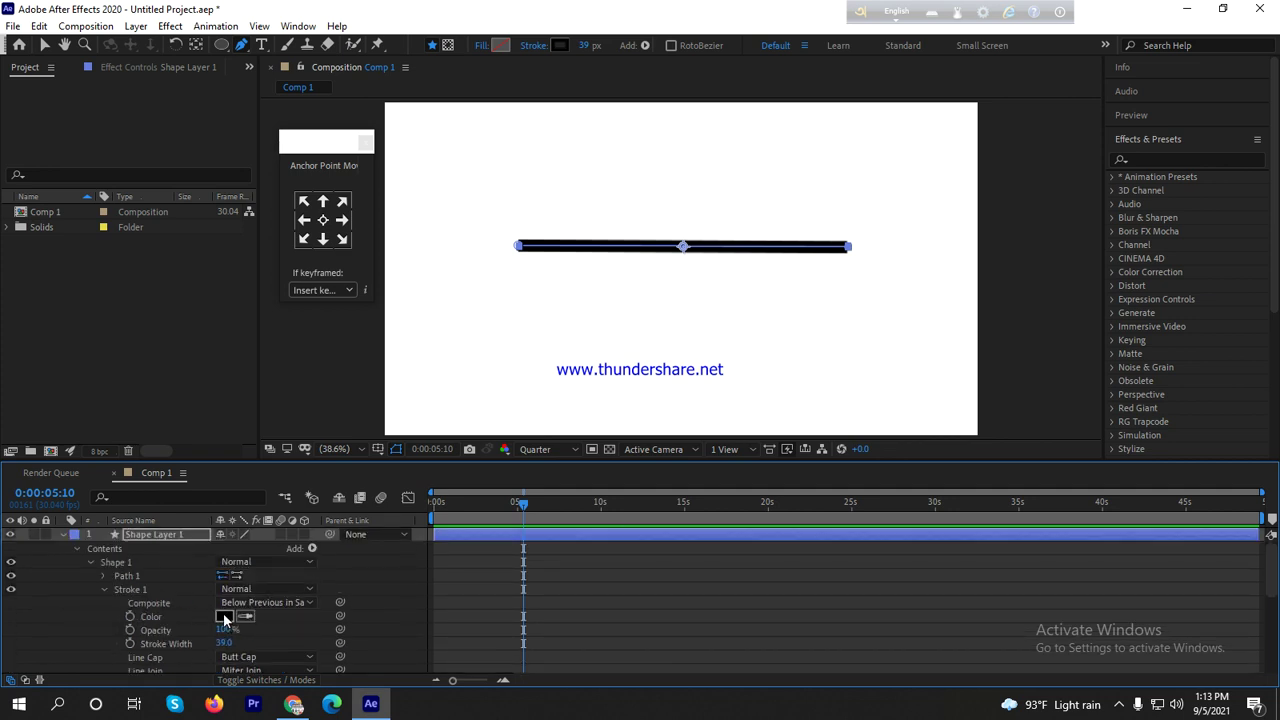
click(225, 620)
mouse_move(214, 346)
mouse_down()
mouse_move(195, 296)
mouse_move(138, 331)
mouse_move(117, 386)
mouse_move(155, 375)
mouse_move(218, 268)
mouse_up()
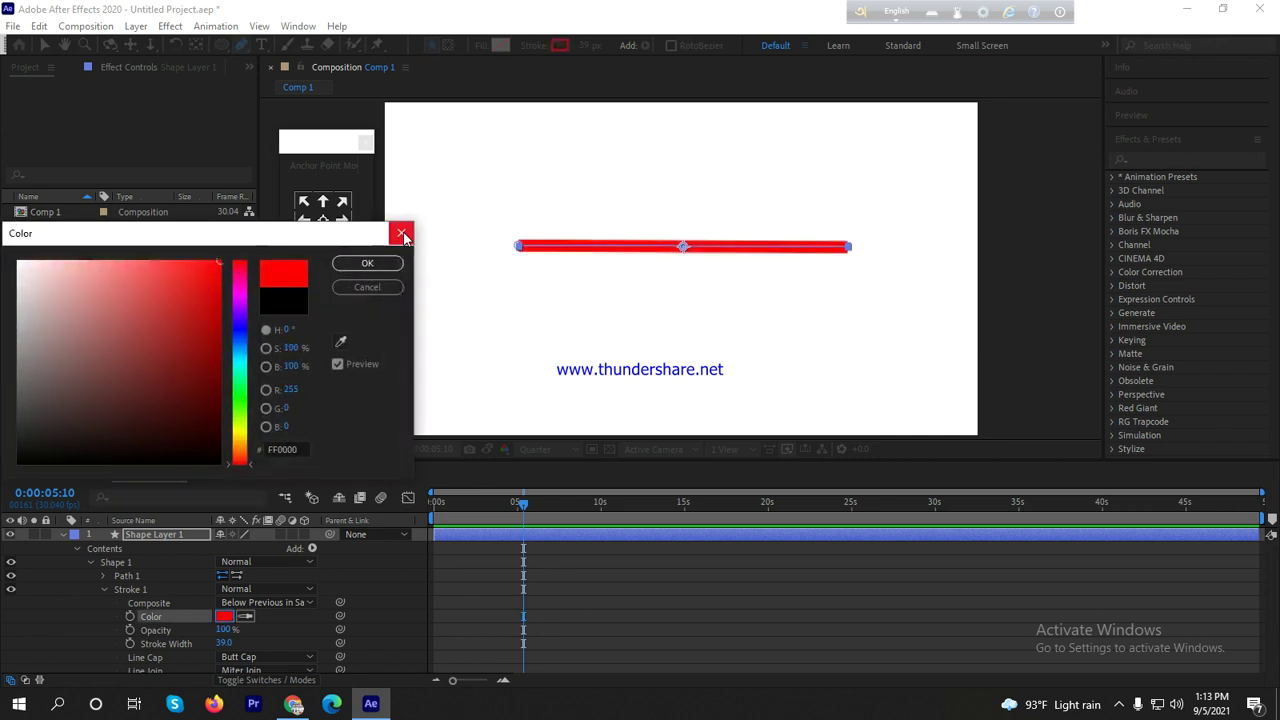
click(401, 232)
scroll(388, 566, down, 2)
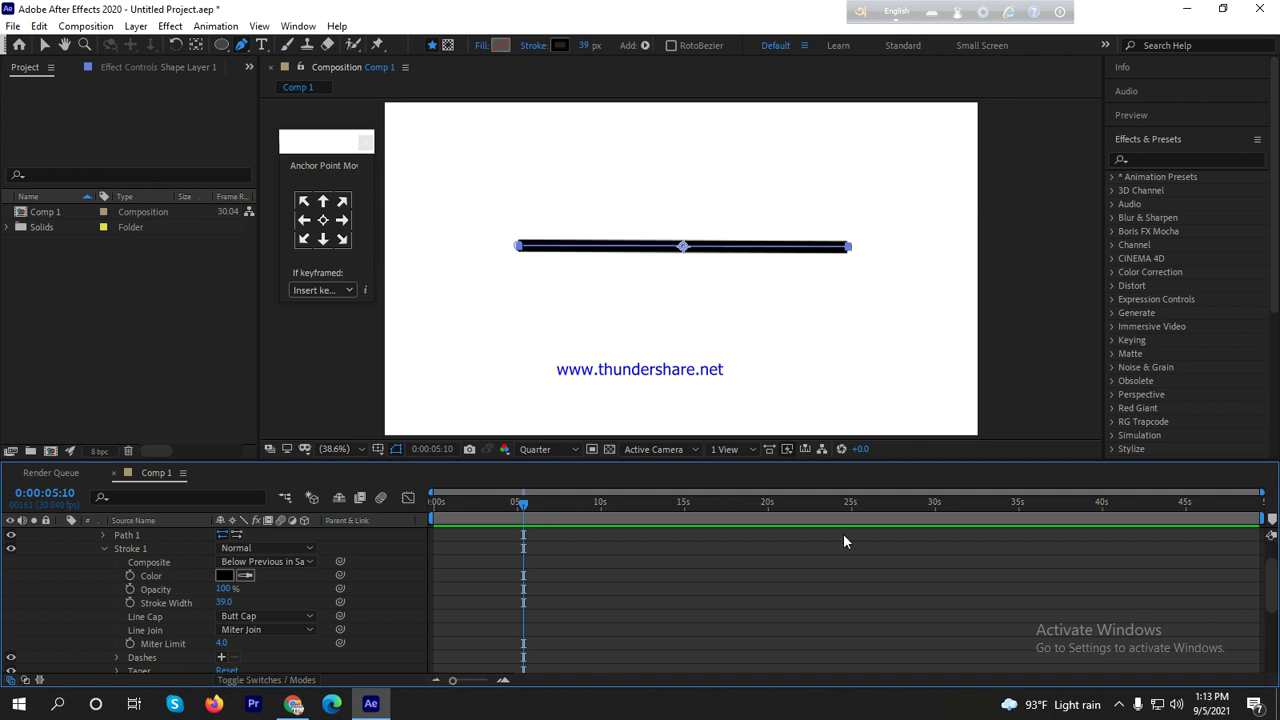
click(1119, 704)
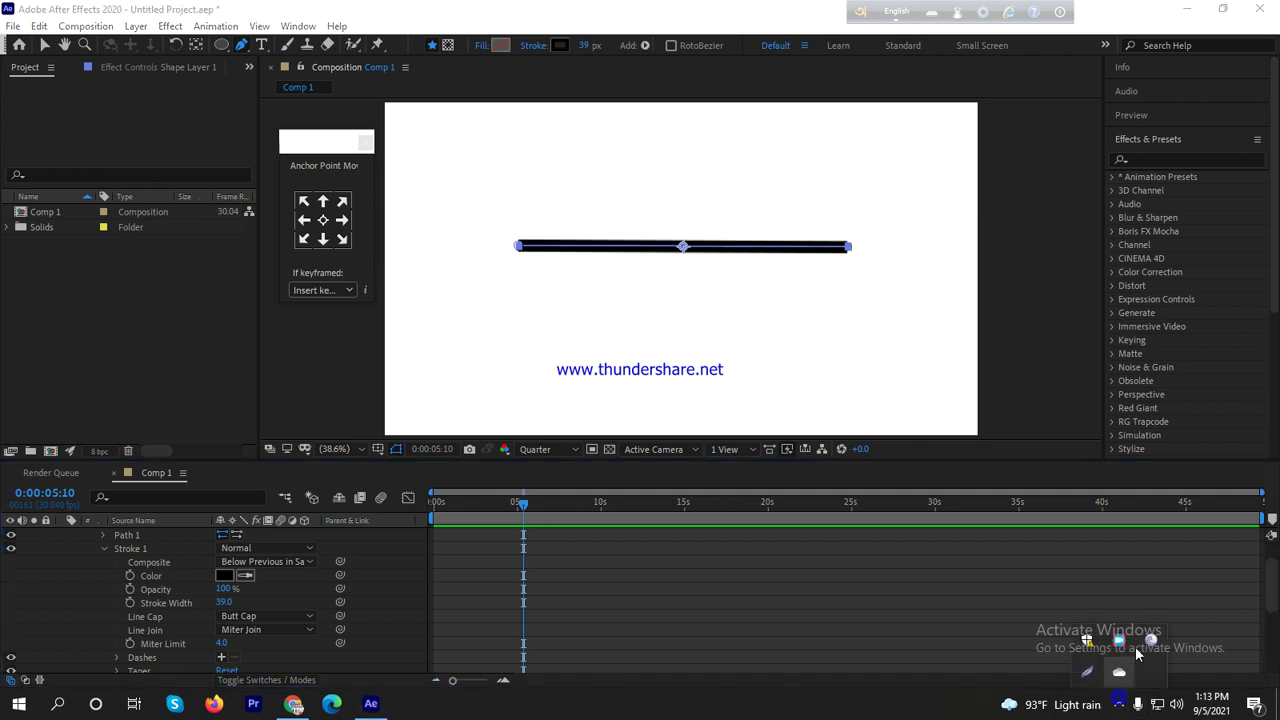
click(1120, 648)
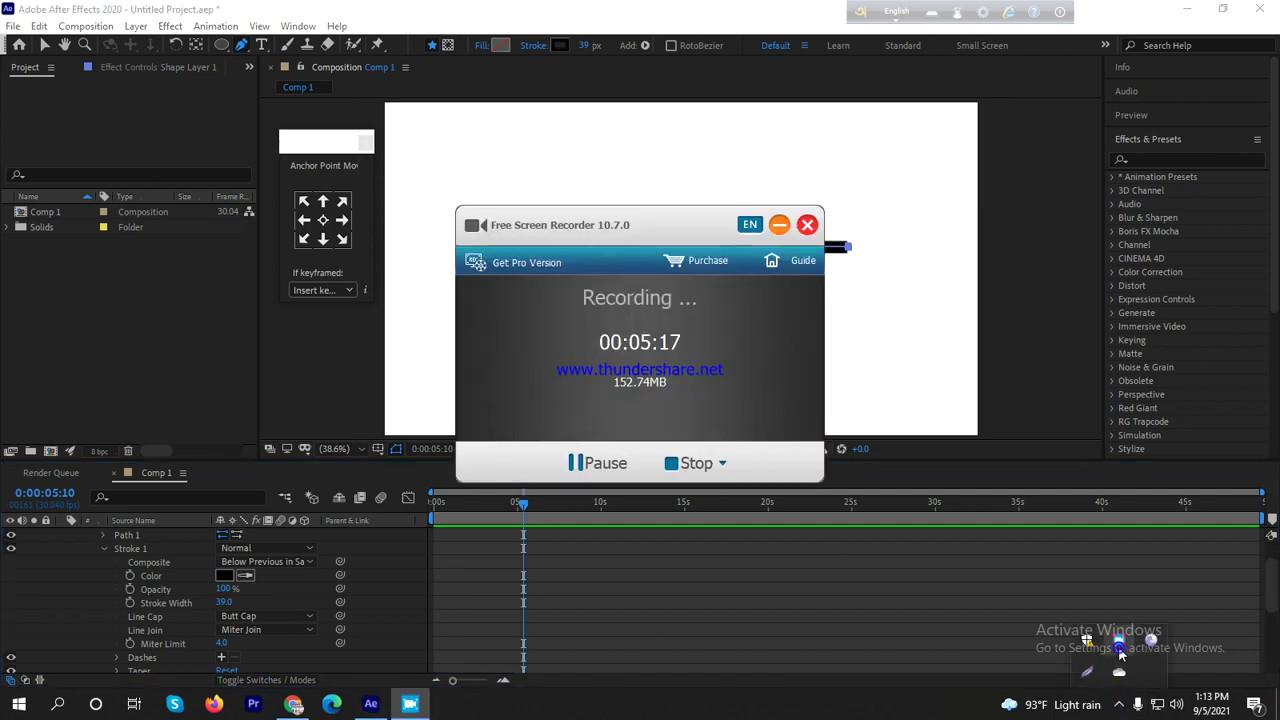